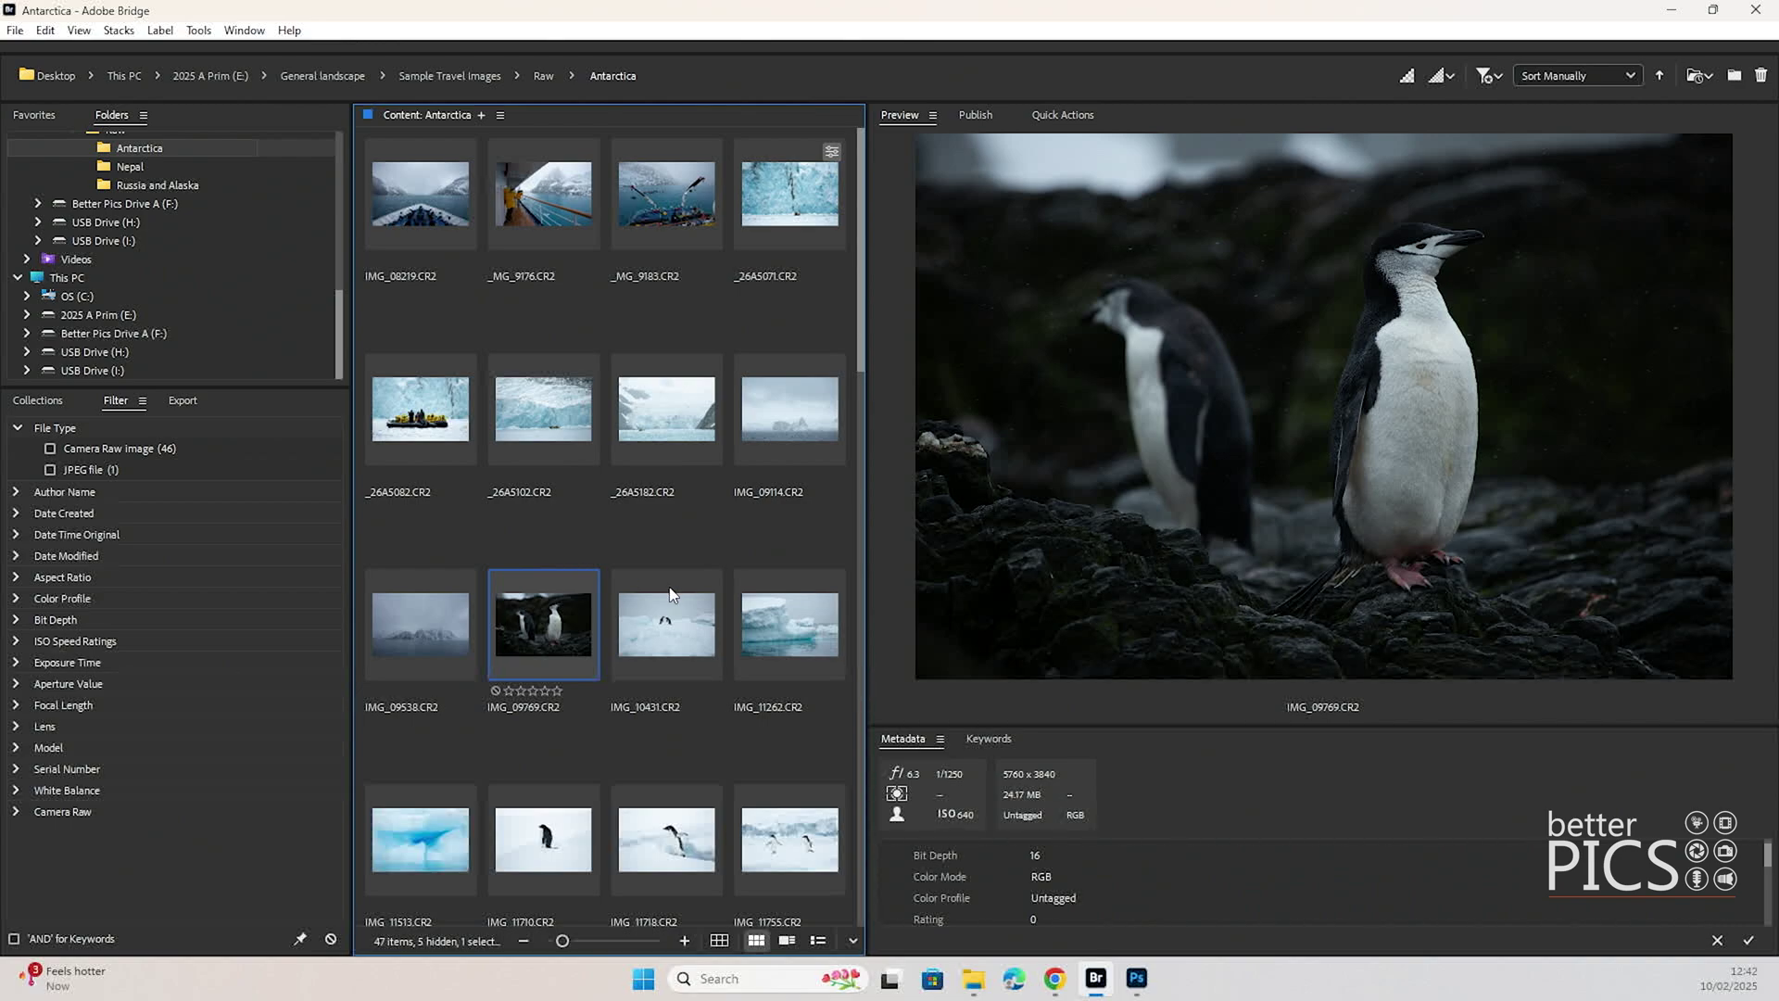
# Open the penguin photo IMG_09769.CR2 in Camera Raw and display its Light adjustments
pyautogui.rightClick(541, 619)
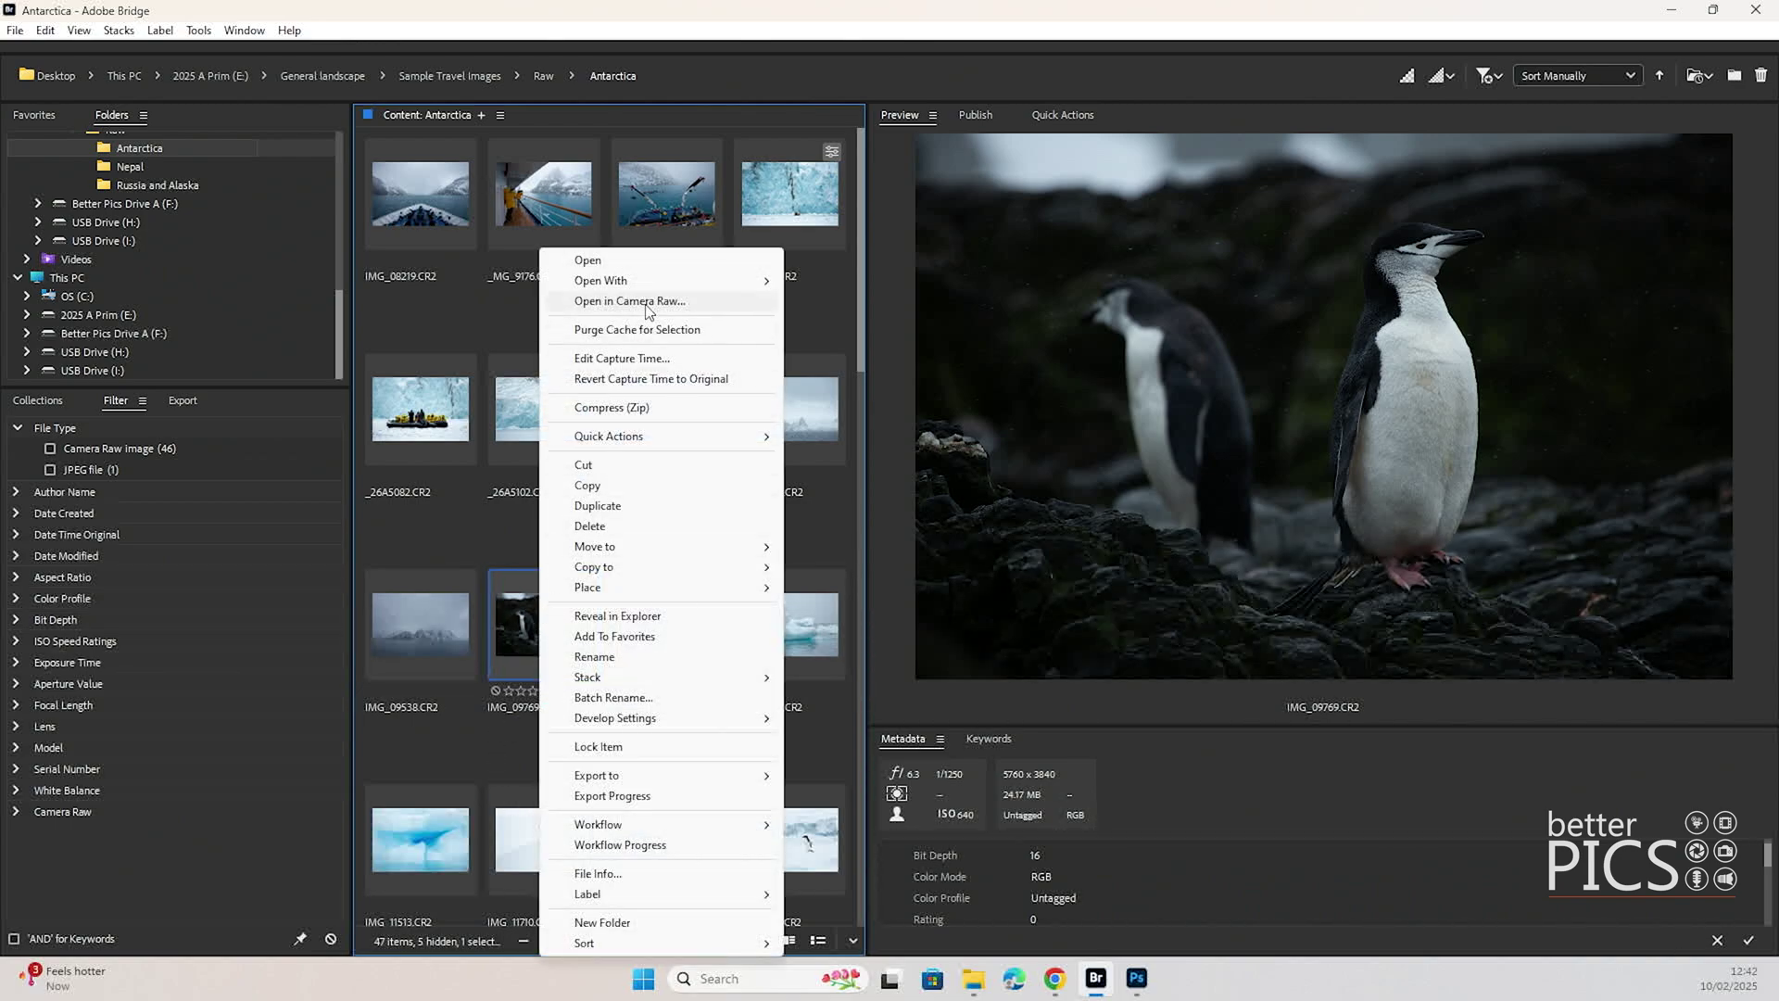
pyautogui.click(646, 303)
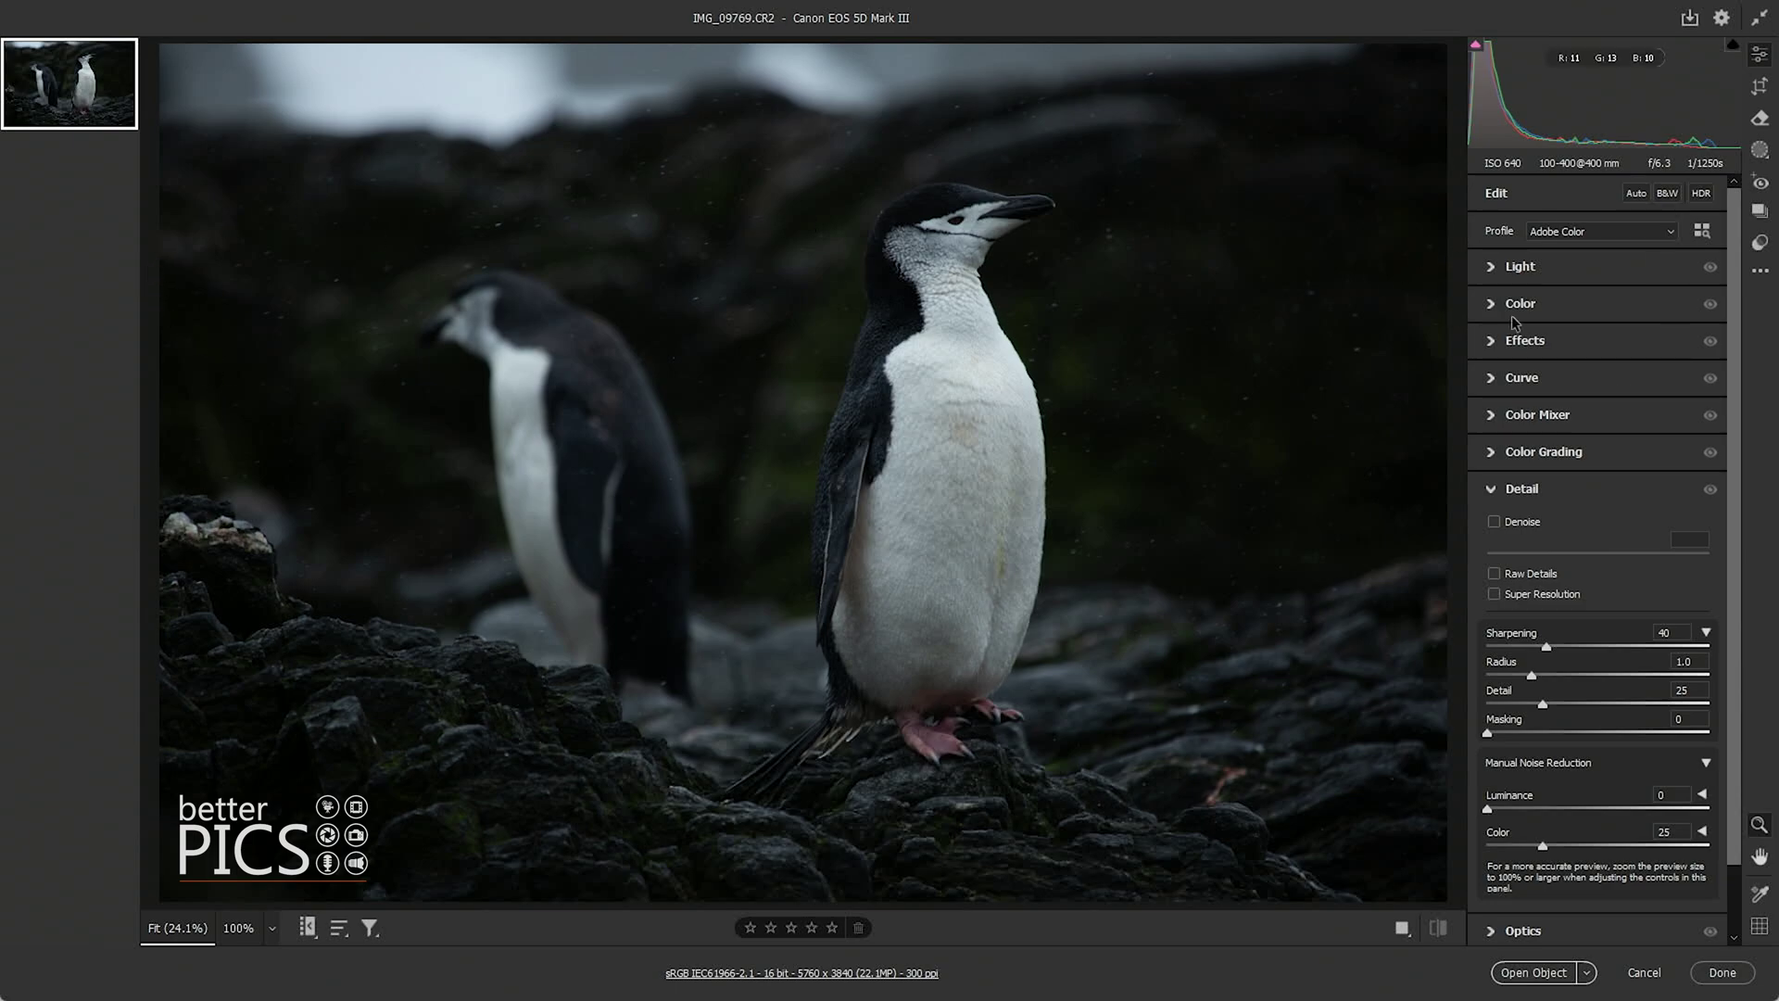
pyautogui.click(1506, 271)
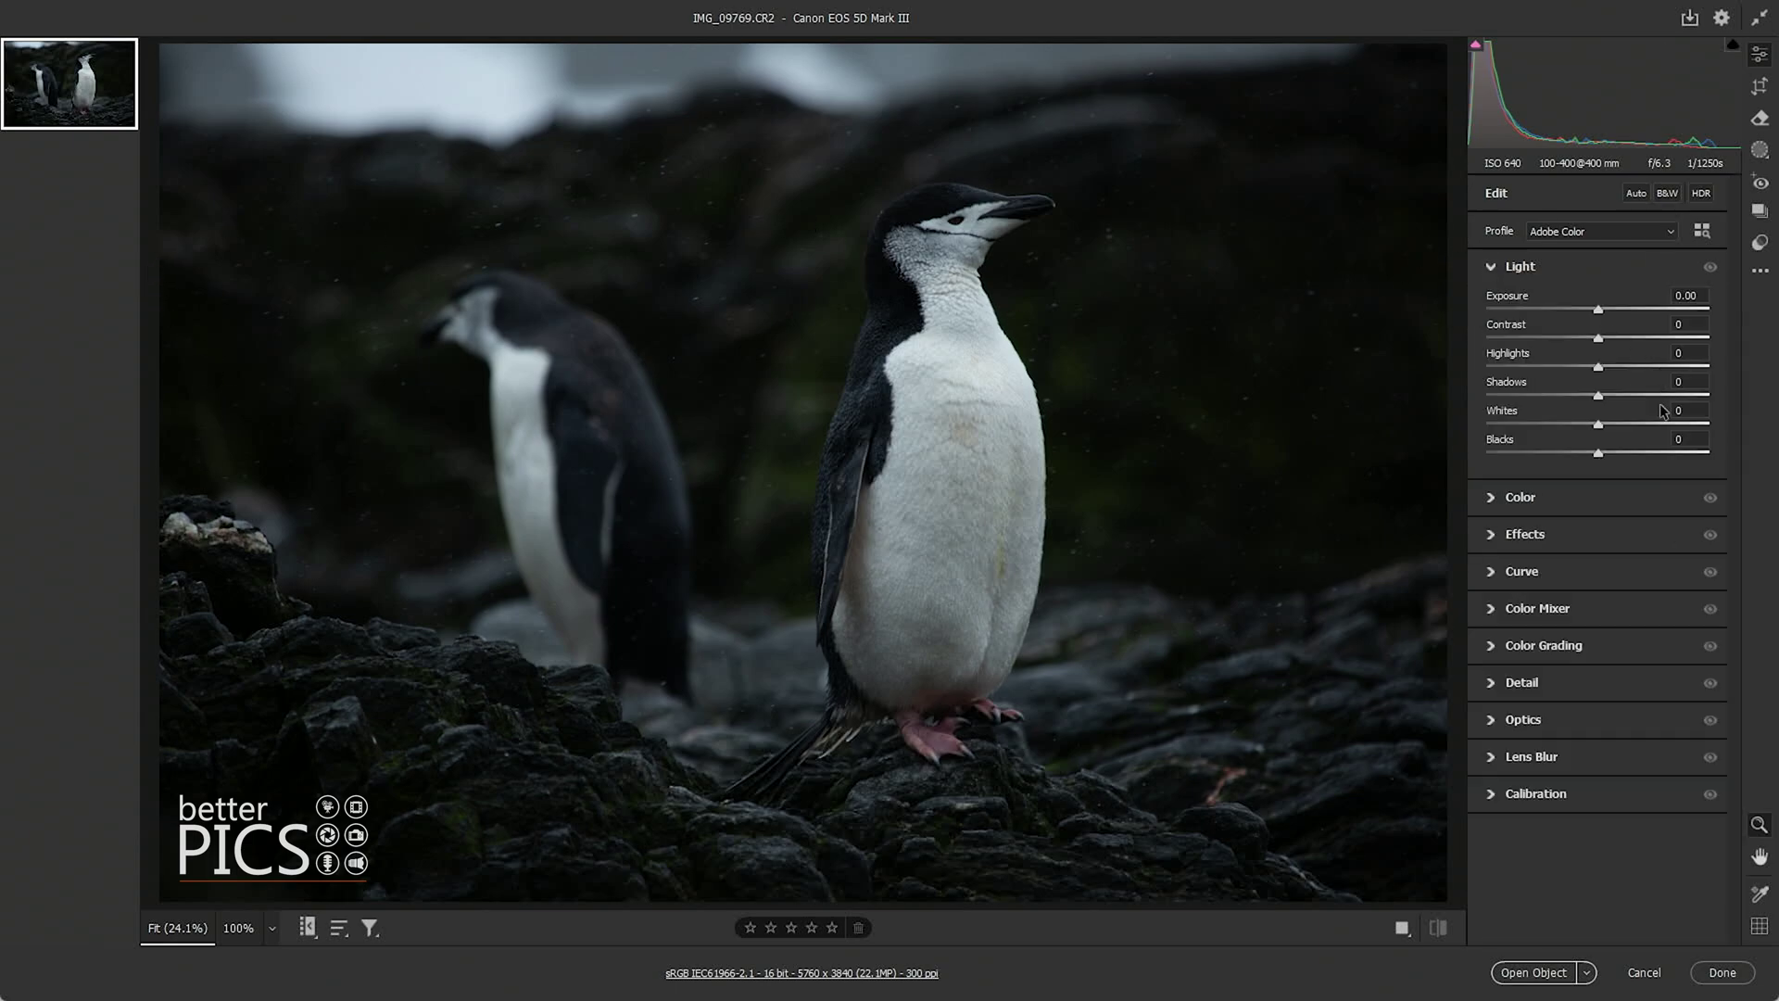
# Brighten the tone curve with points at input 169, output 196 and input 222, output 234, and set Highlights to -26
pyautogui.click(1492, 571)
pyautogui.moveTo(1647, 681); pyautogui.dragTo(1636, 673)
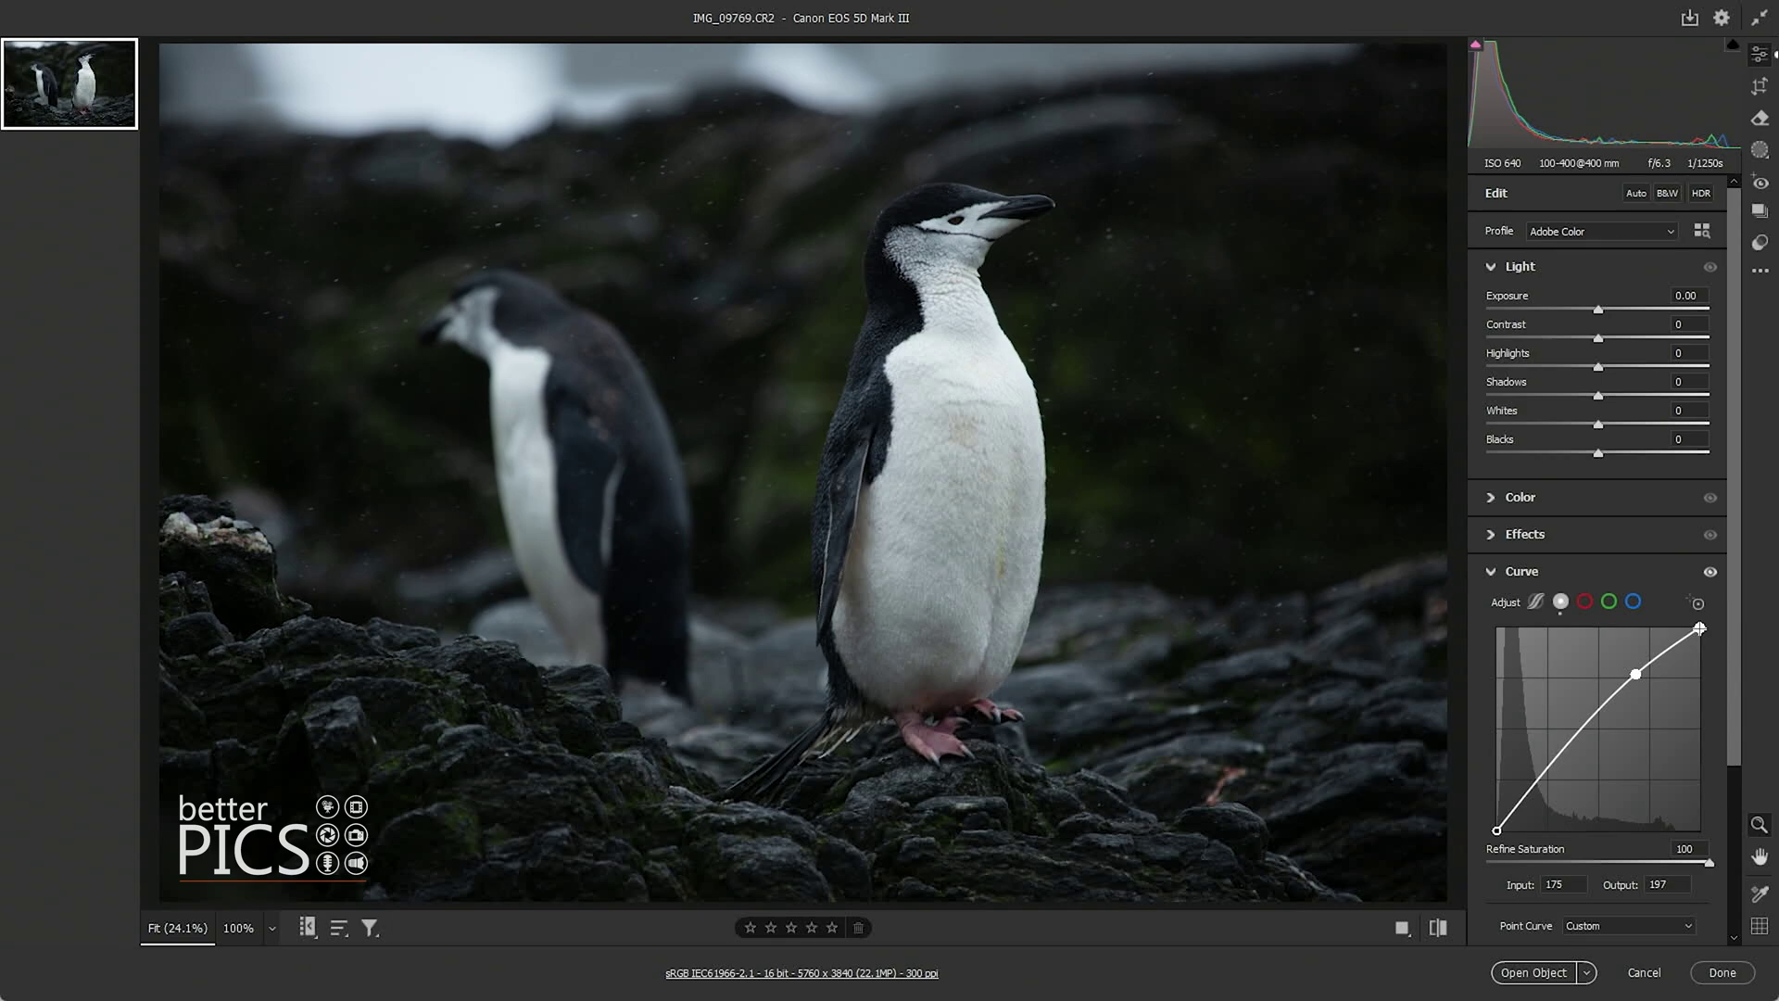
pyautogui.moveTo(1637, 675); pyautogui.dragTo(1631, 675)
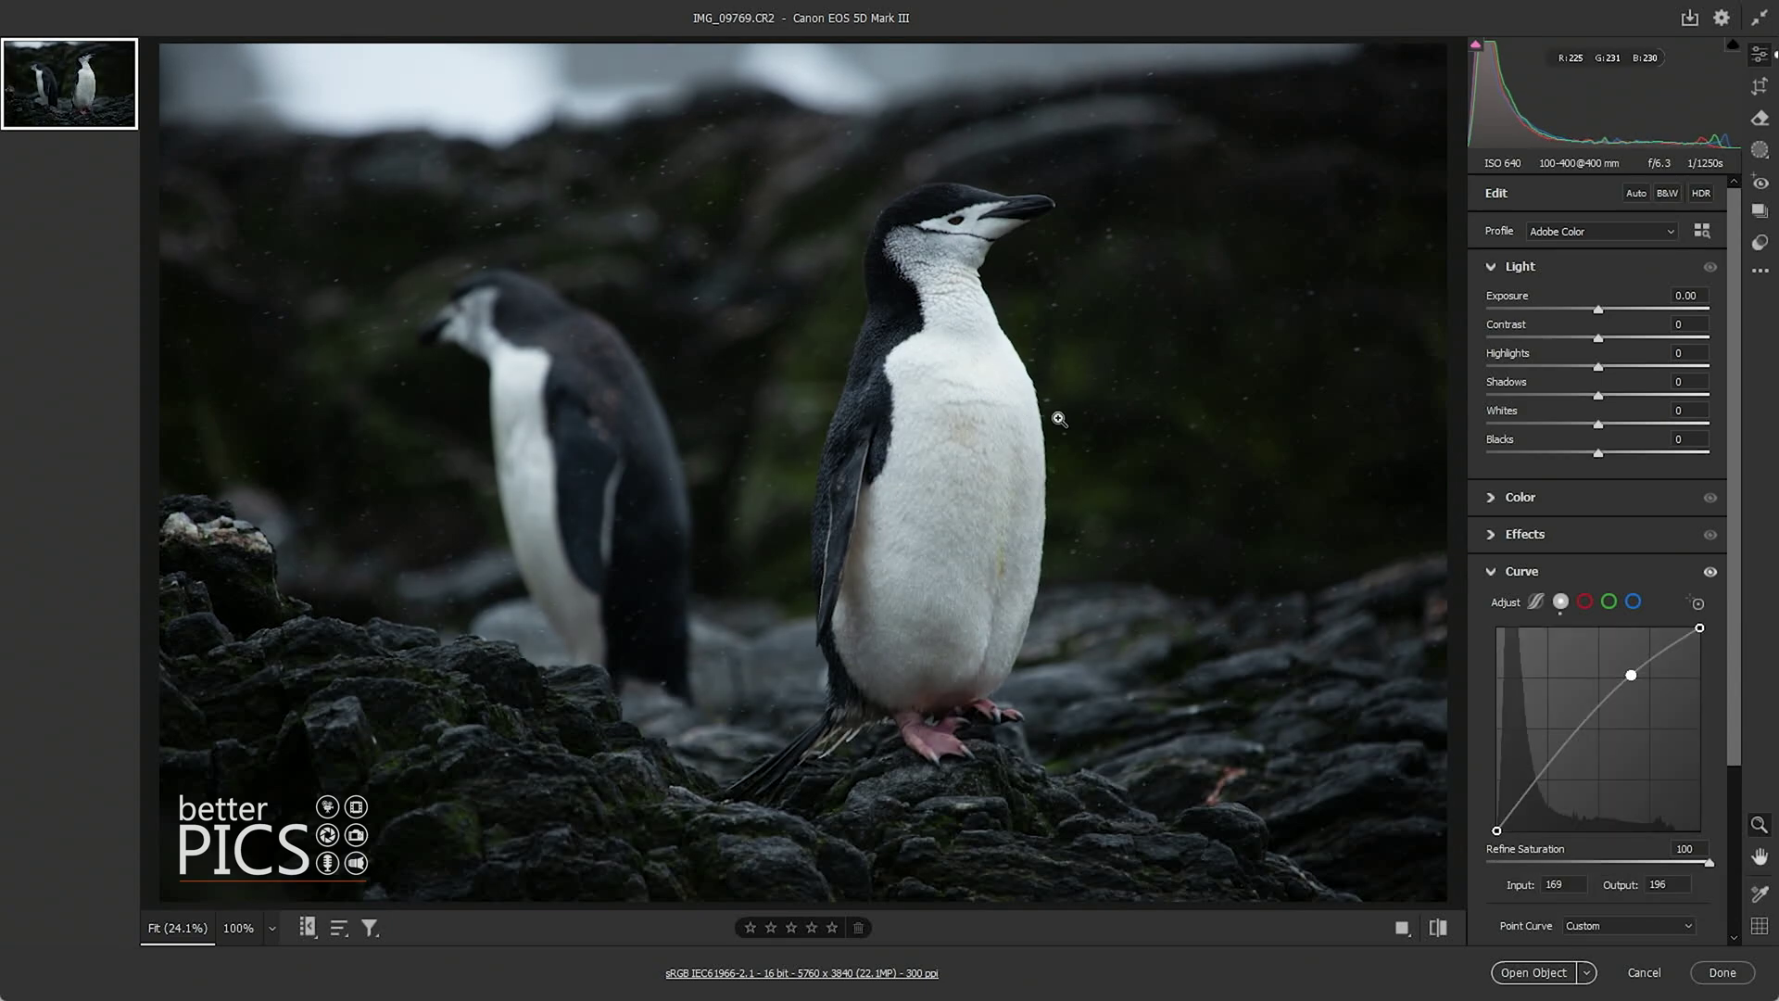
pyautogui.click(1673, 643)
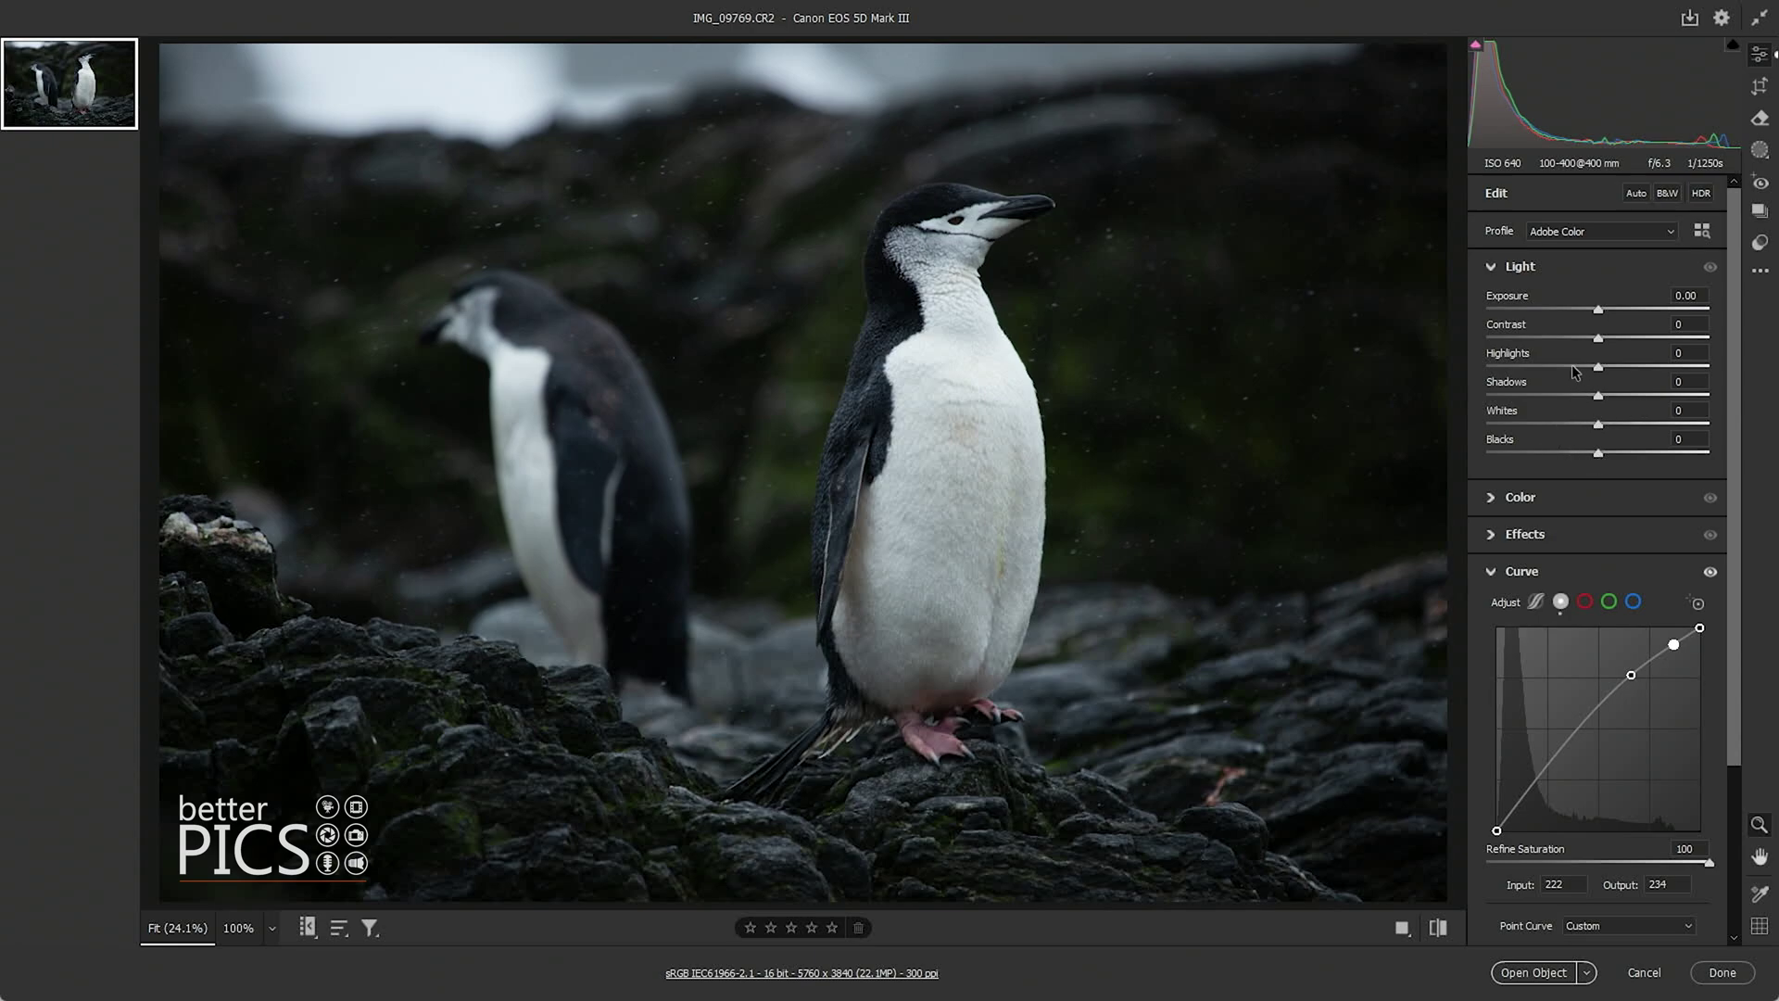
pyautogui.moveTo(1575, 372); pyautogui.dragTo(1569, 367)
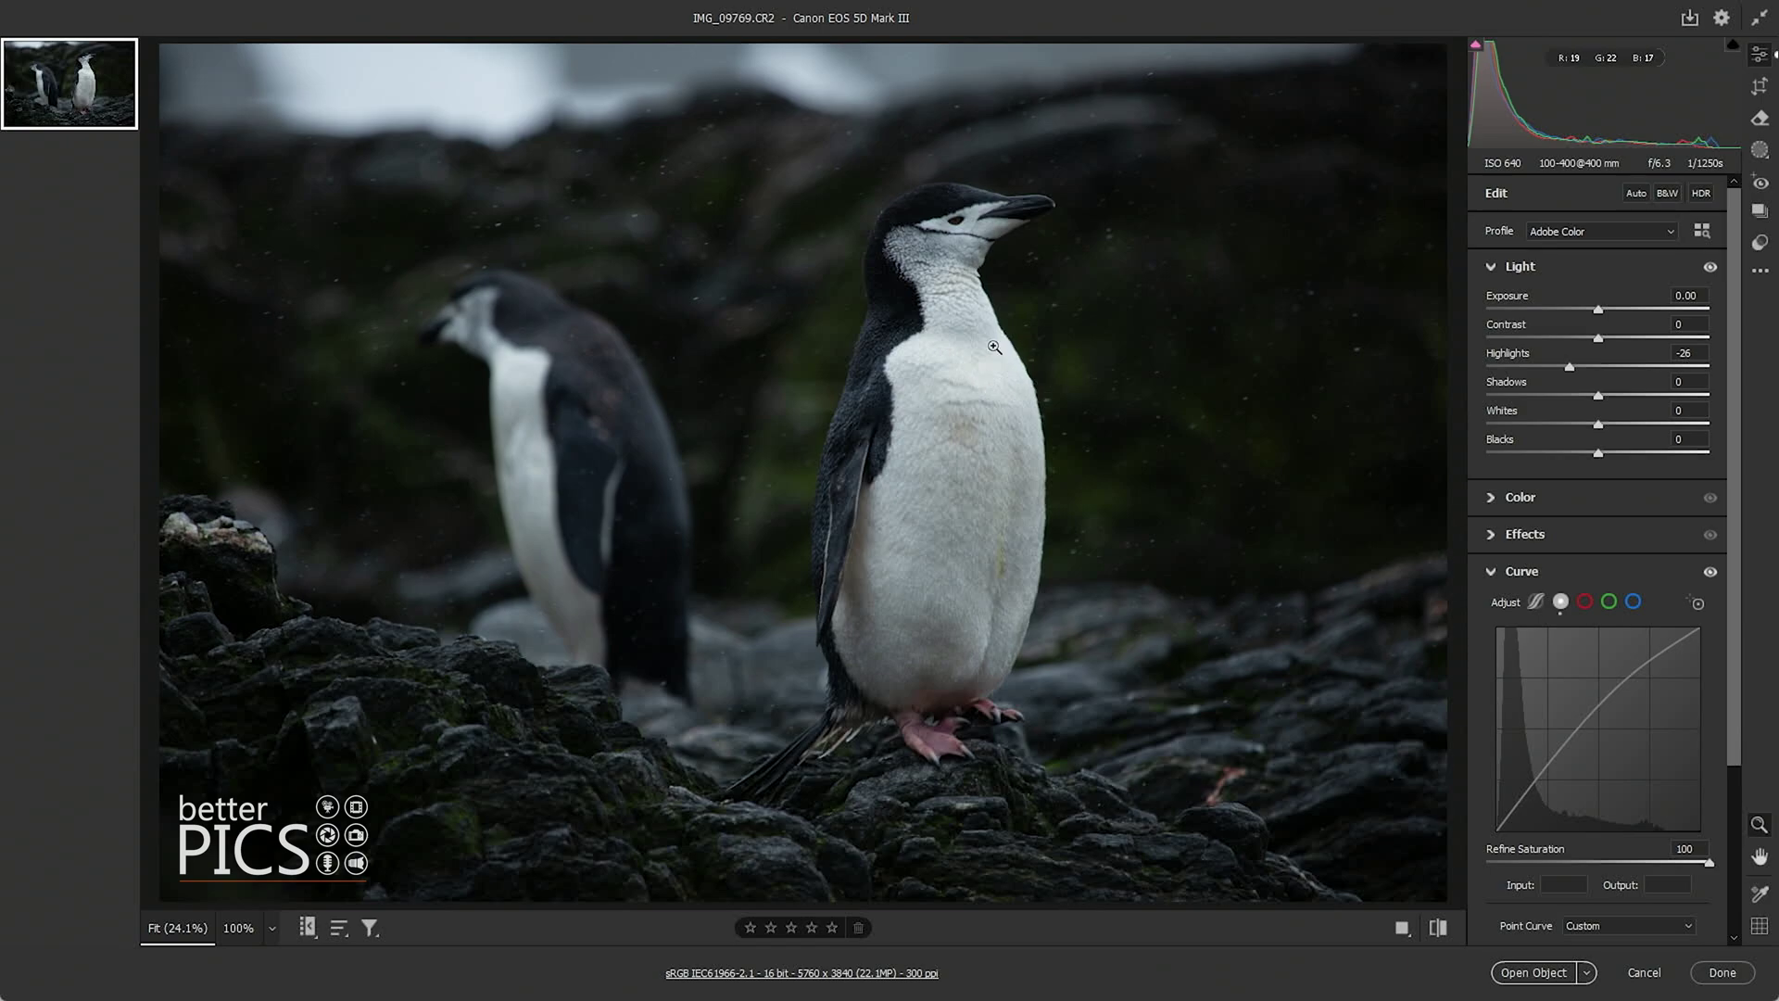
# Enable chromatic aberration removal and inspect the front penguin's chest and head at 100%
pyautogui.click(1014, 372)
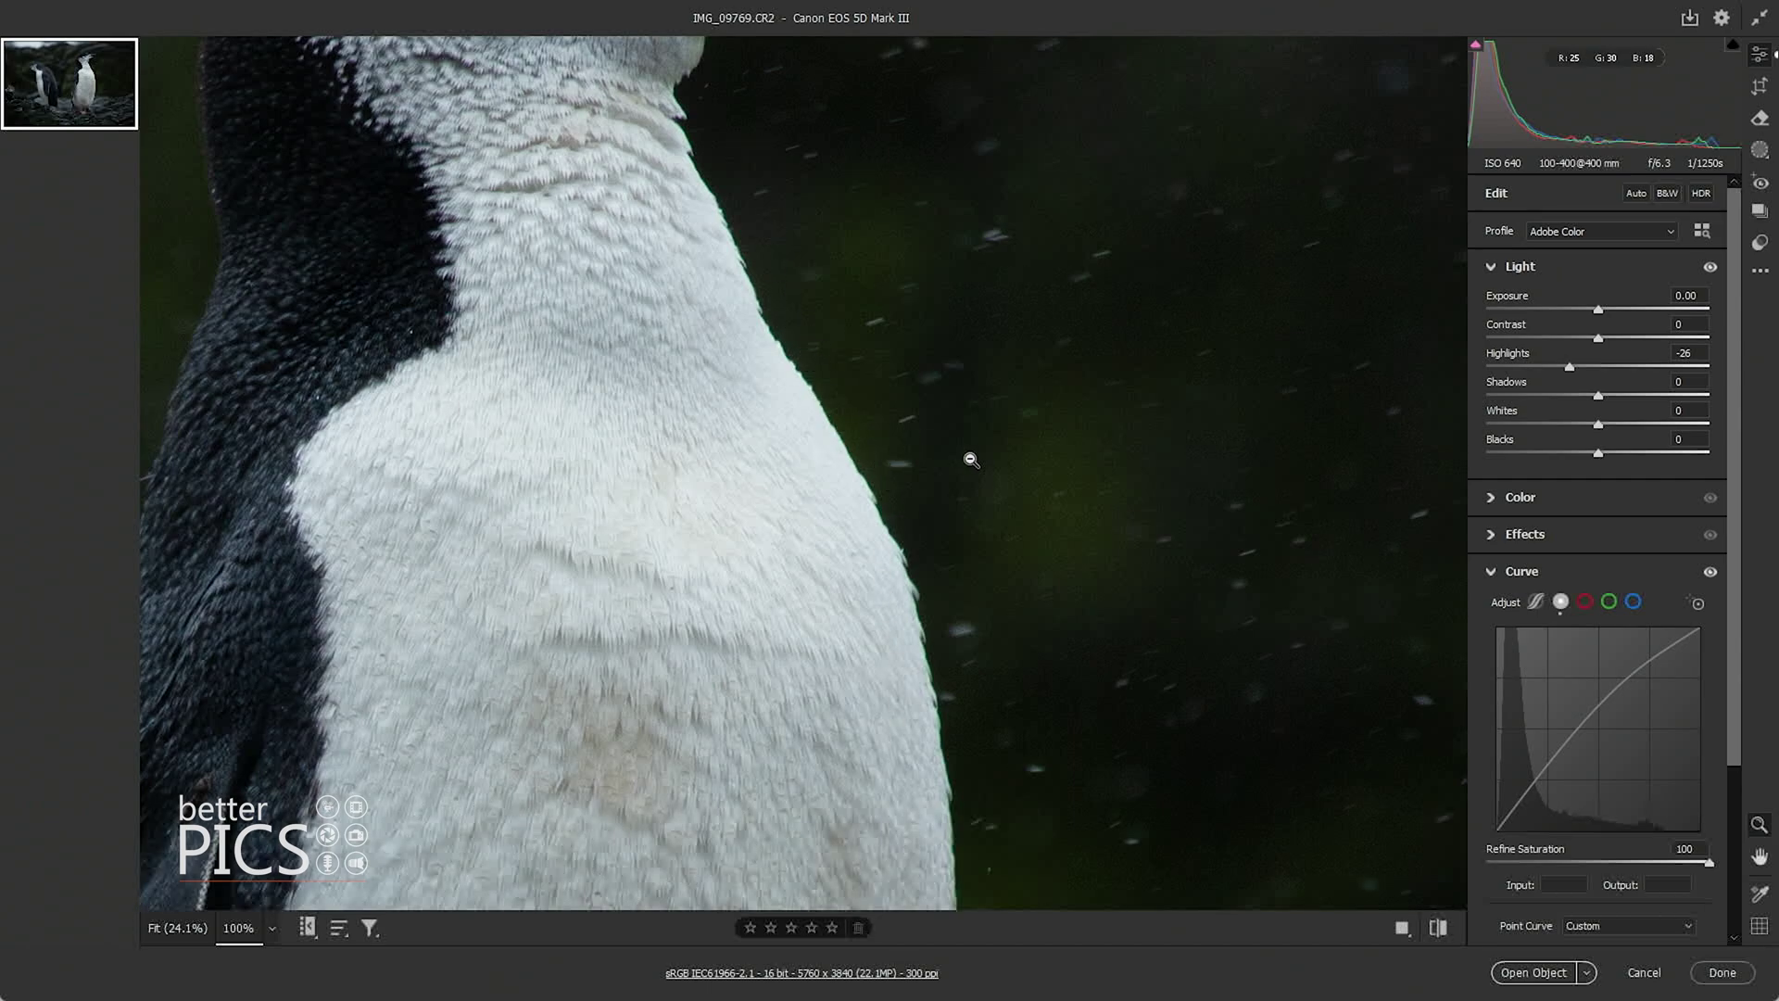
pyautogui.scroll(-3, 1626, 676)
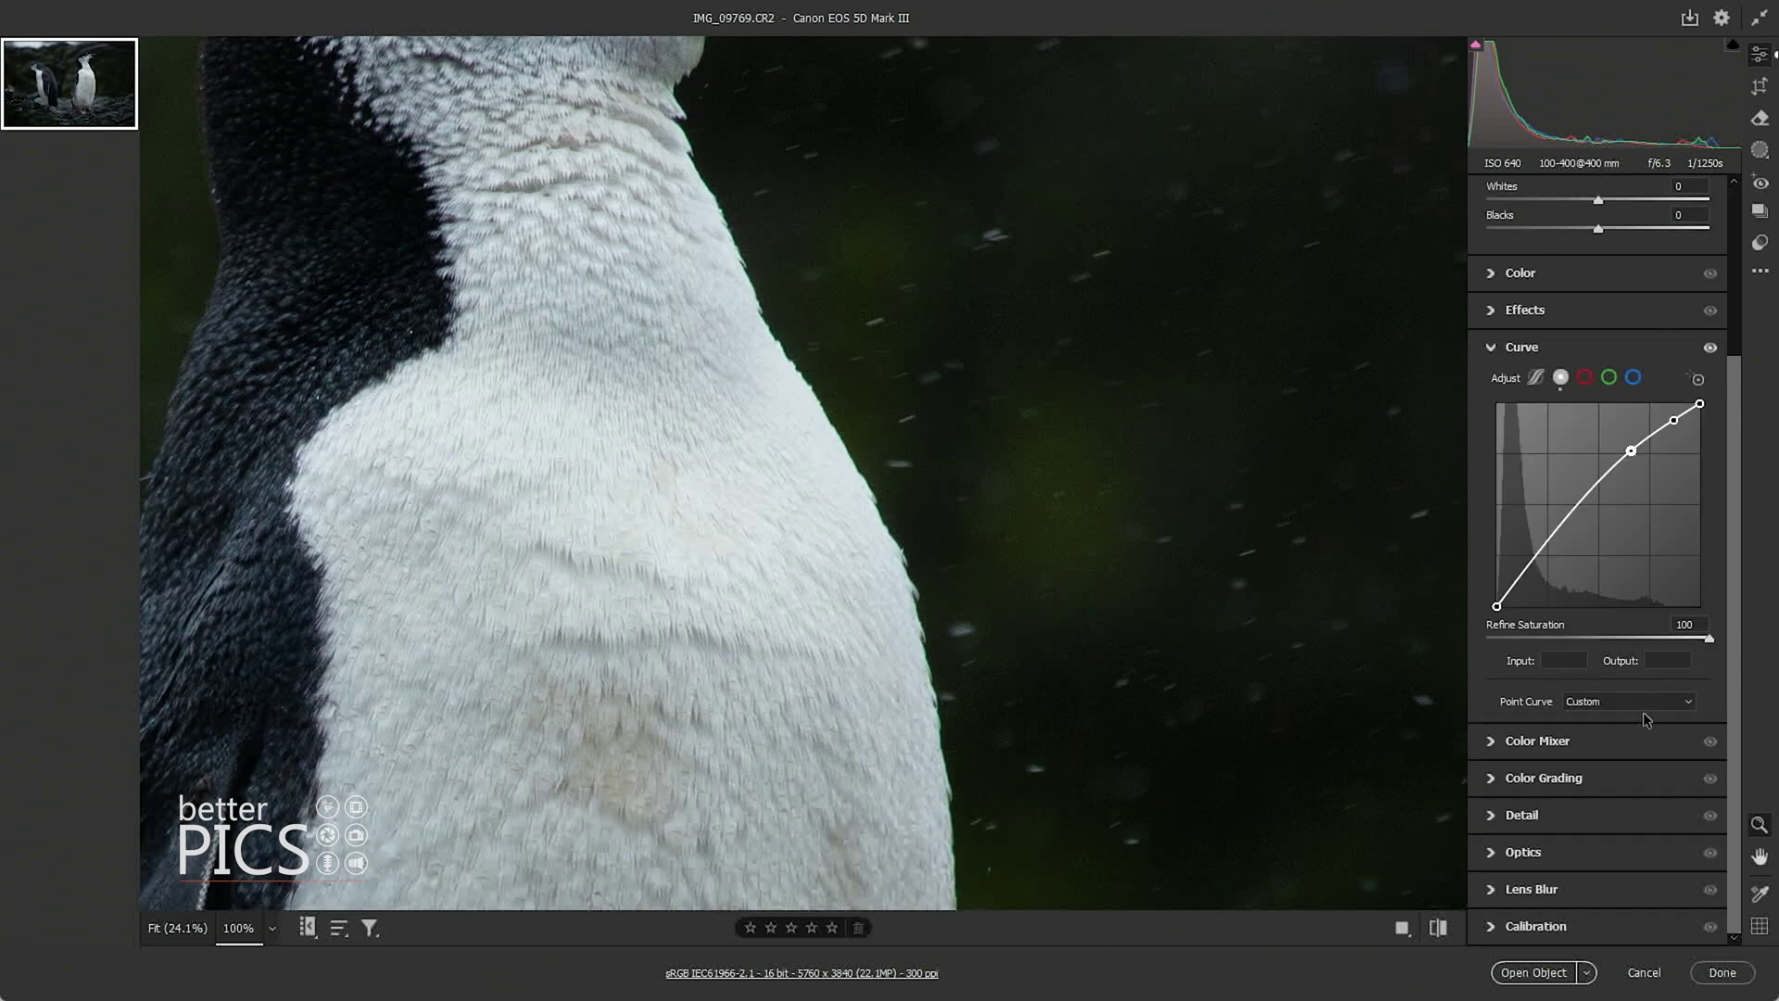
pyautogui.click(1520, 858)
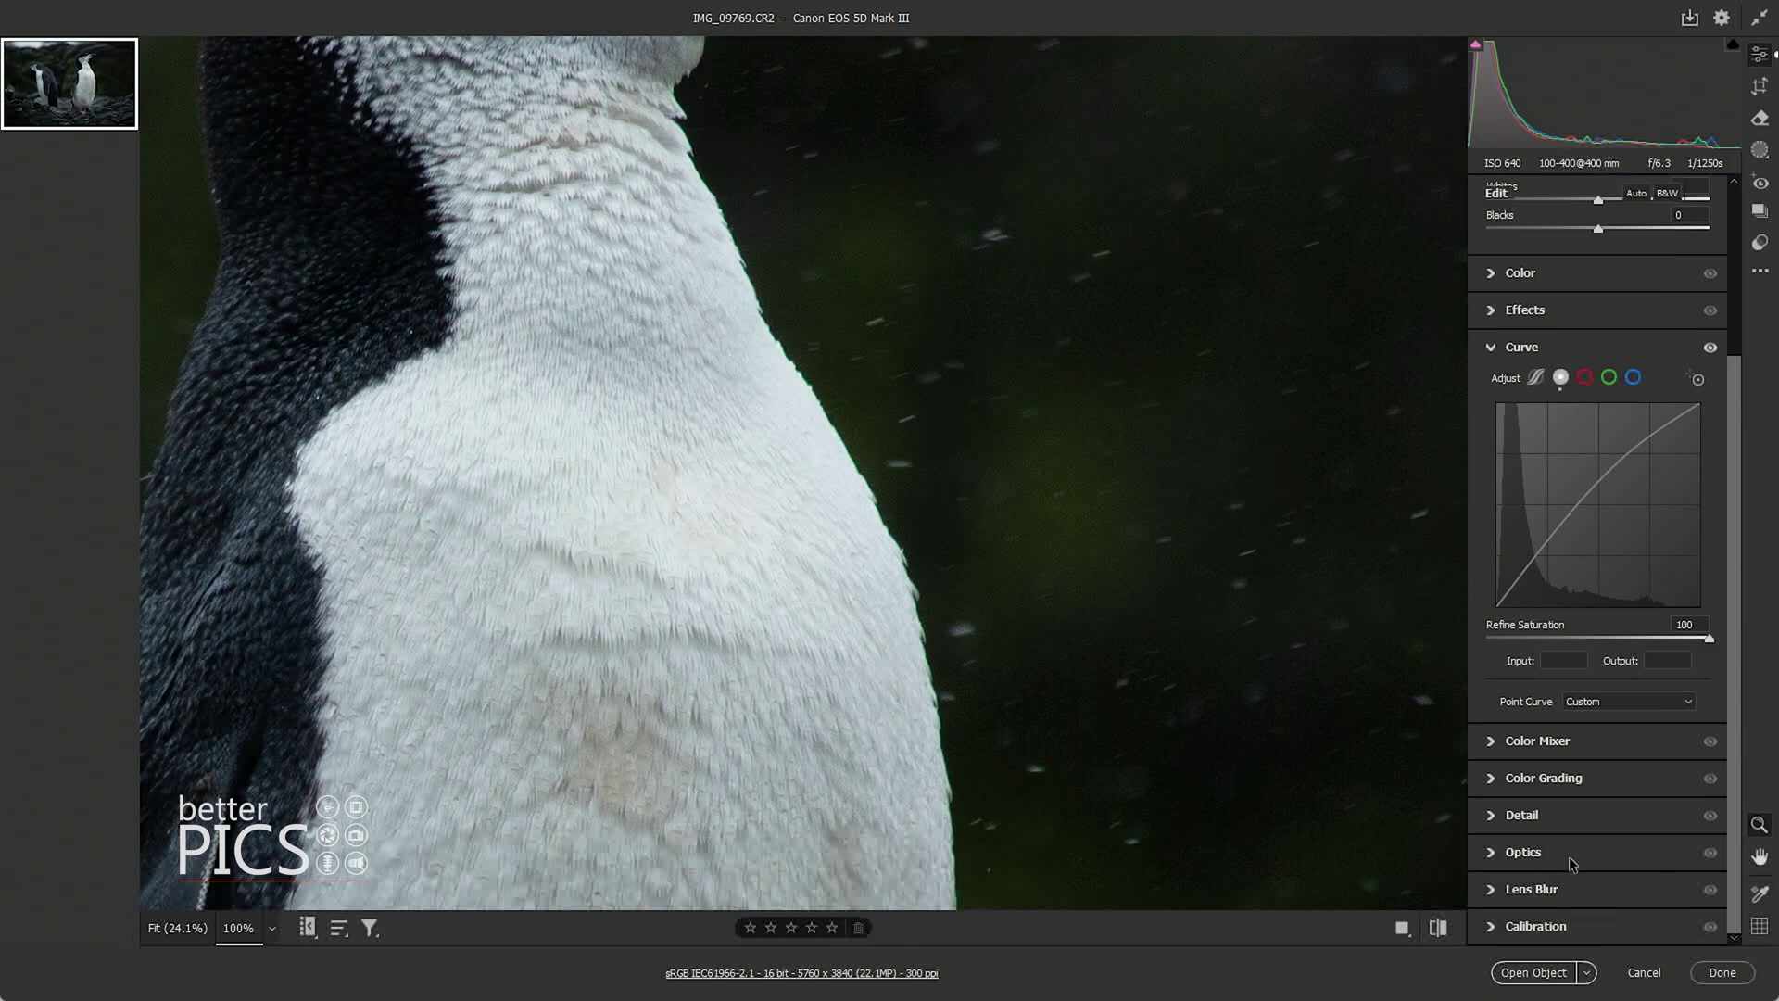
pyautogui.click(1496, 328)
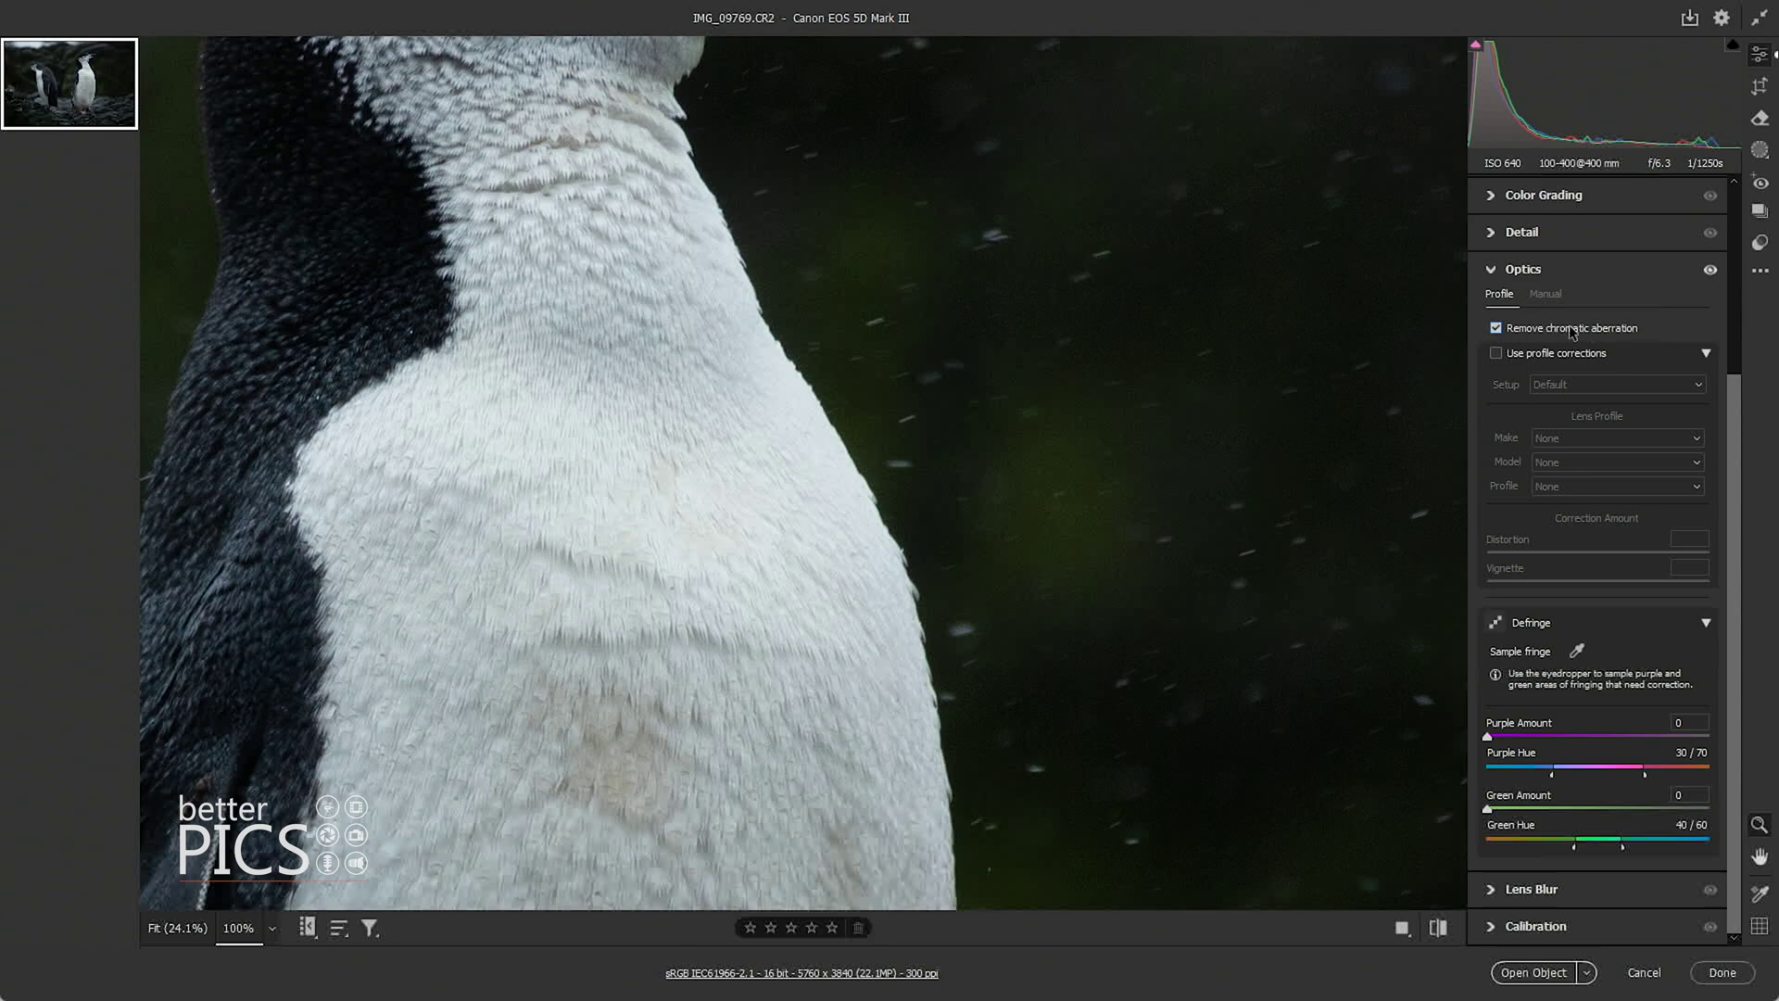
pyautogui.moveTo(742, 231); pyautogui.dragTo(683, 568)
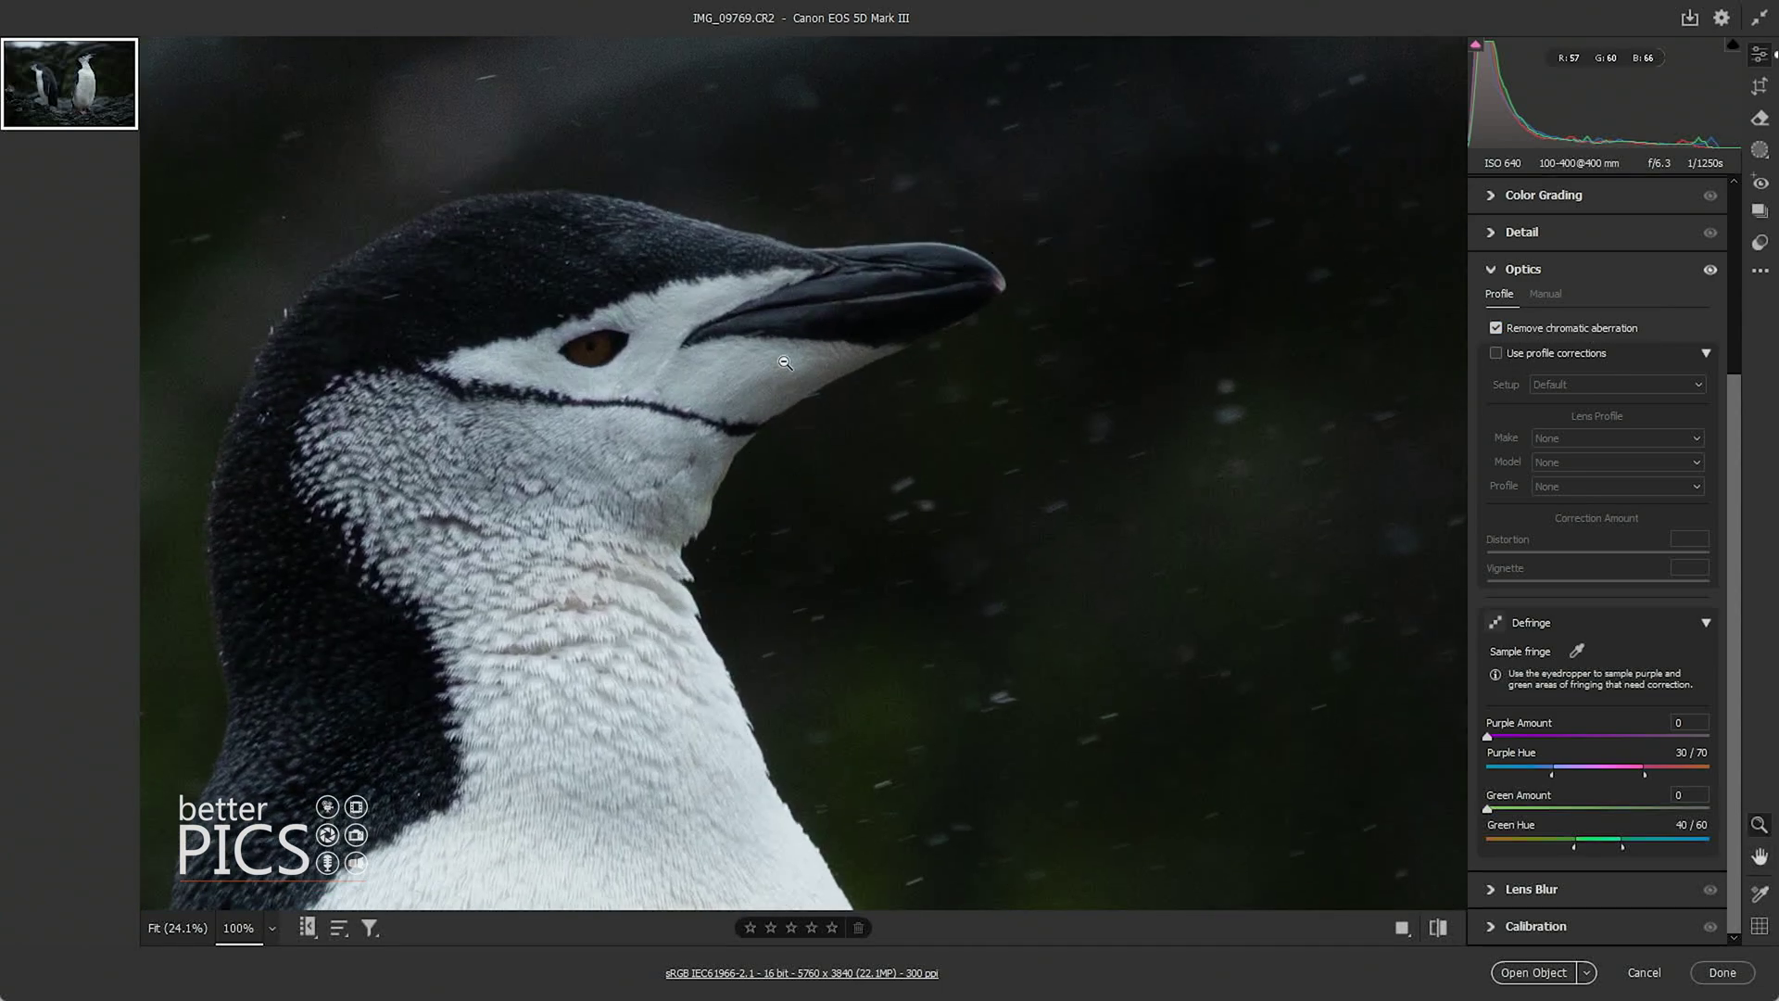
pyautogui.click(775, 500)
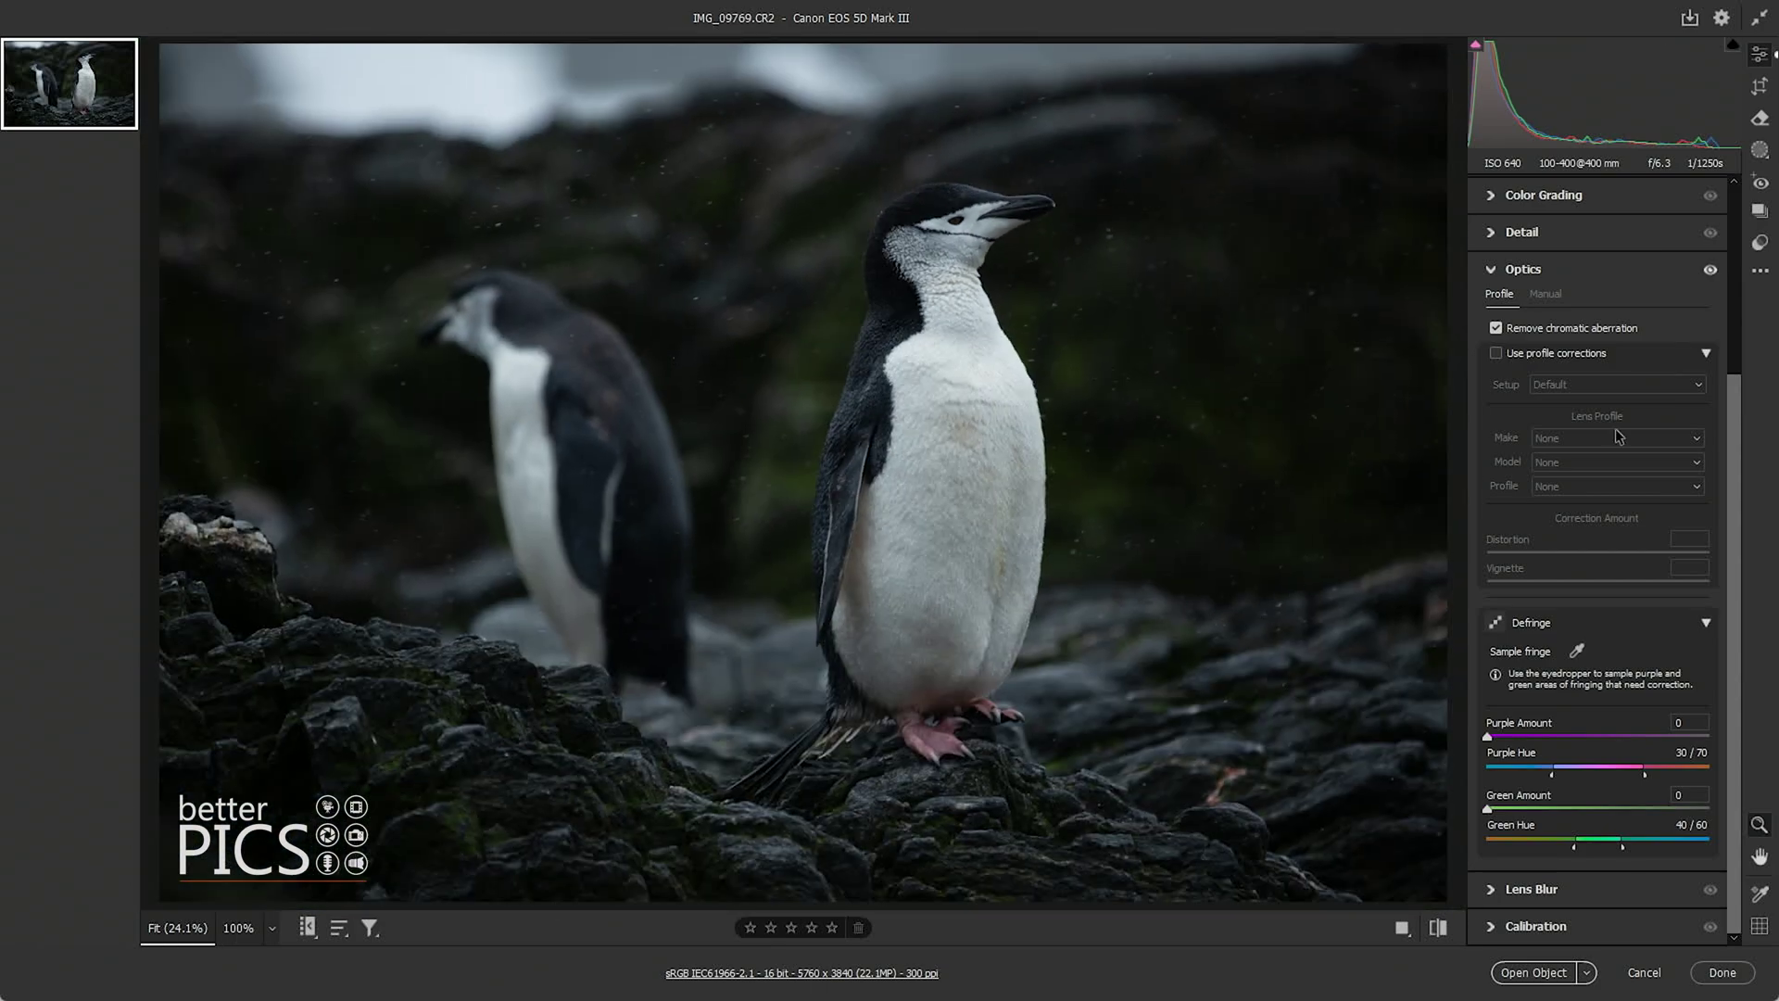
# Set the Light adjustments Contrast to +6 and Shadows to +13
pyautogui.scroll(10, 1588, 336)
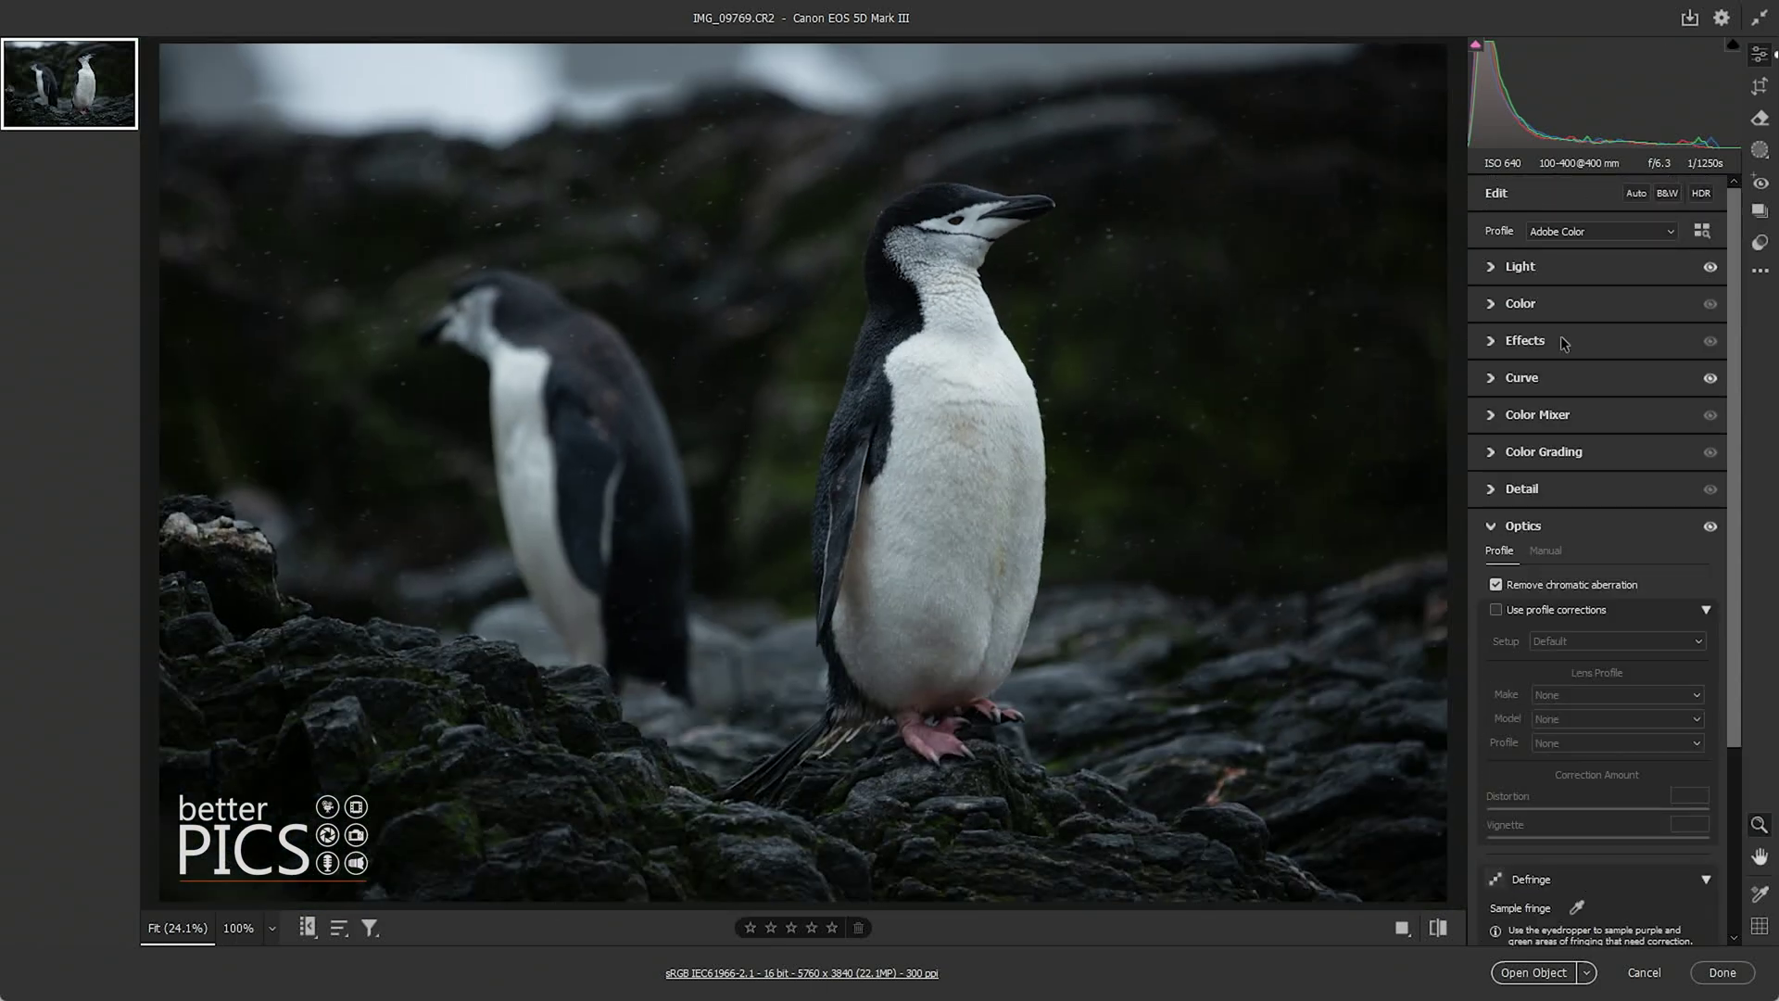
pyautogui.click(1520, 266)
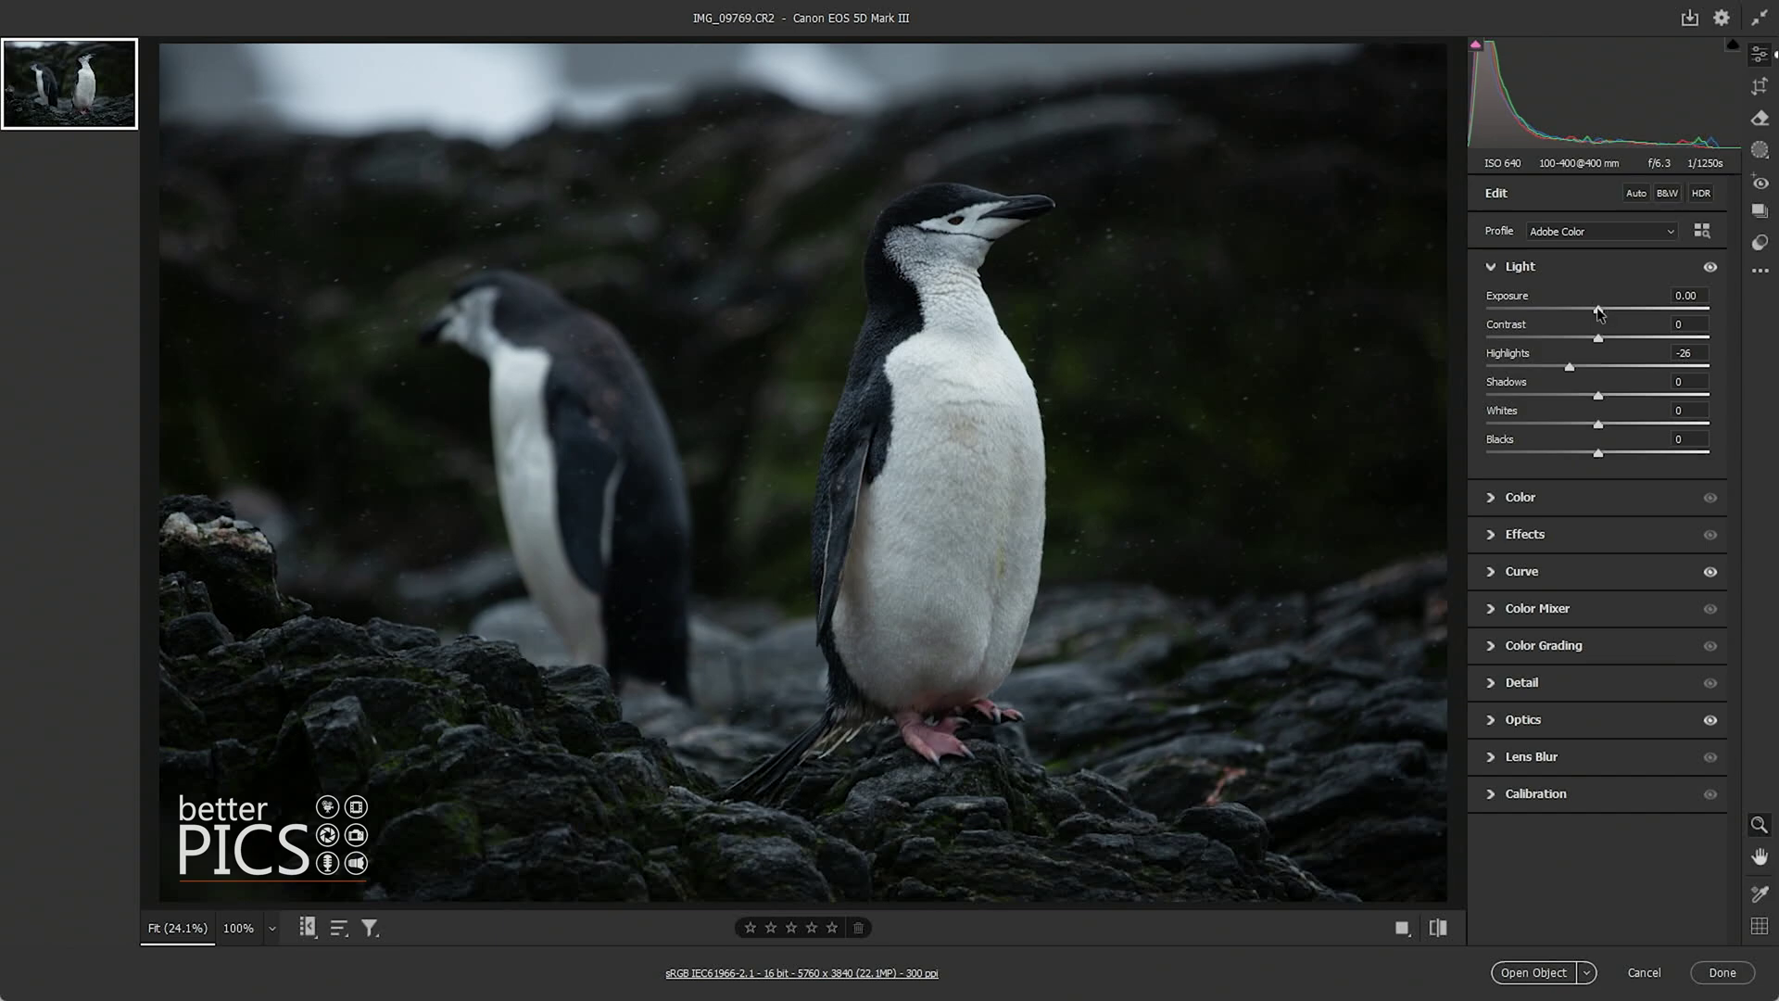
pyautogui.click(1605, 338)
pyautogui.click(1617, 395)
pyautogui.moveTo(1617, 395); pyautogui.dragTo(1613, 398)
# Move the tone curve's middle point to input 156, output 193
pyautogui.click(1524, 572)
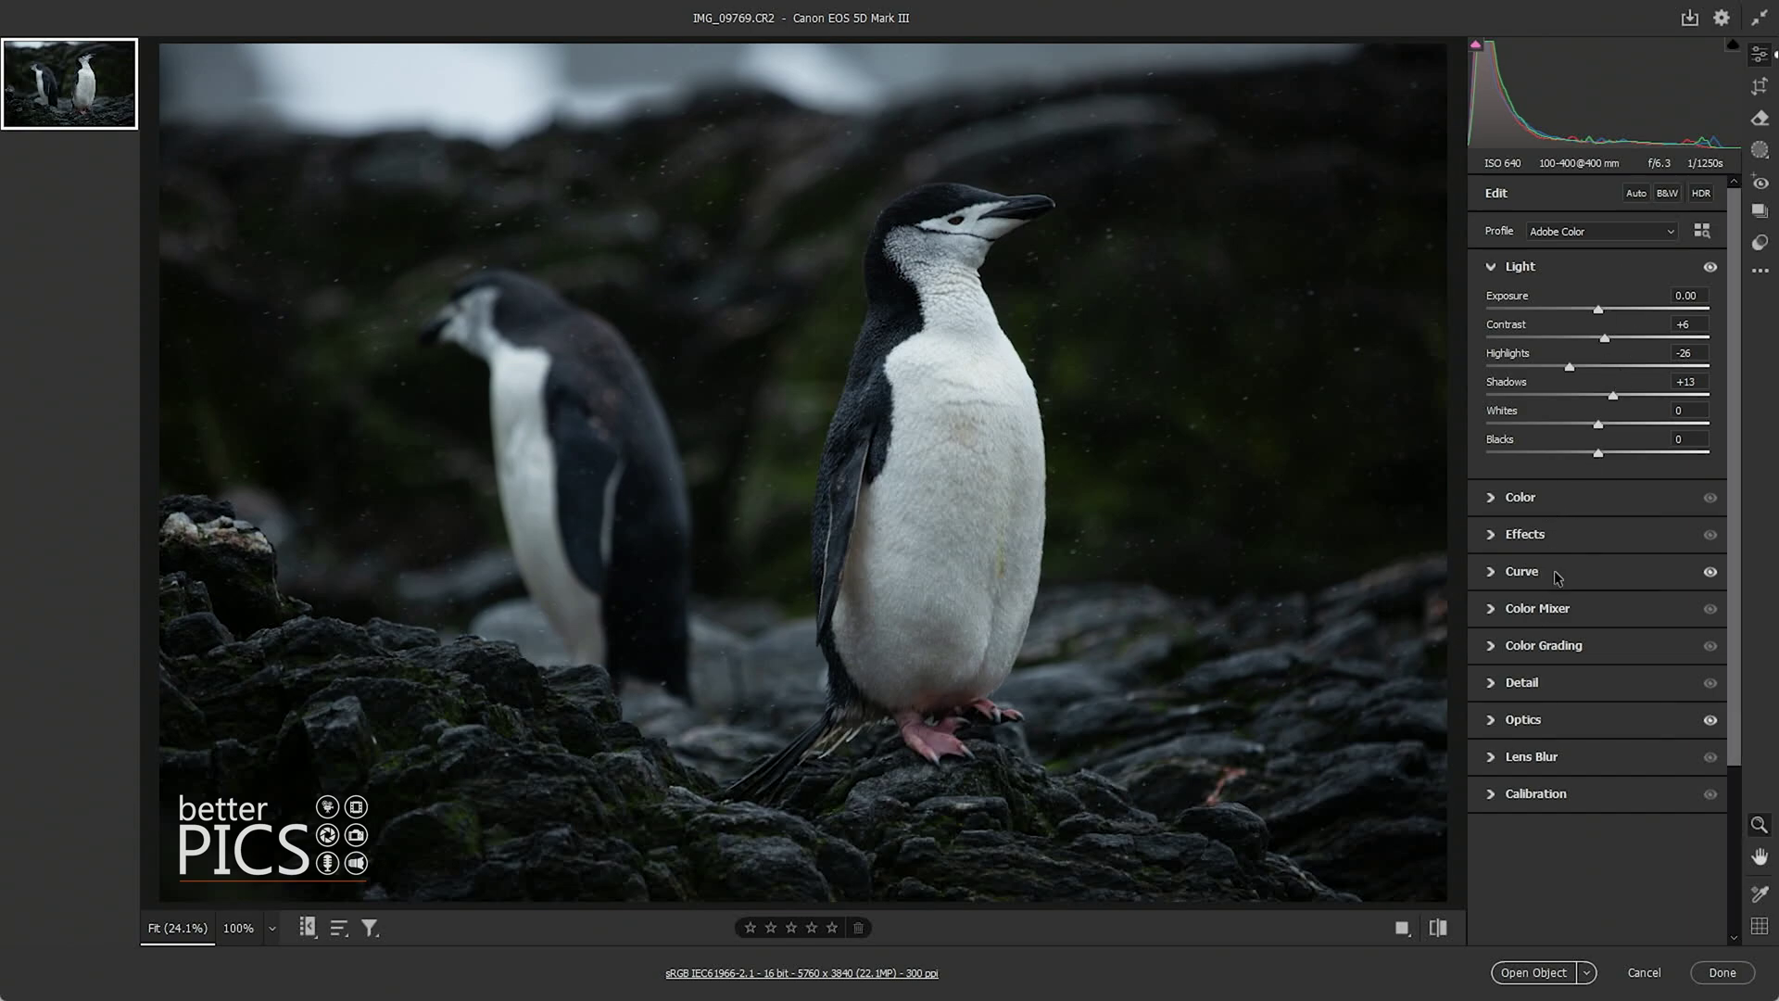
pyautogui.moveTo(1630, 674); pyautogui.dragTo(1621, 677)
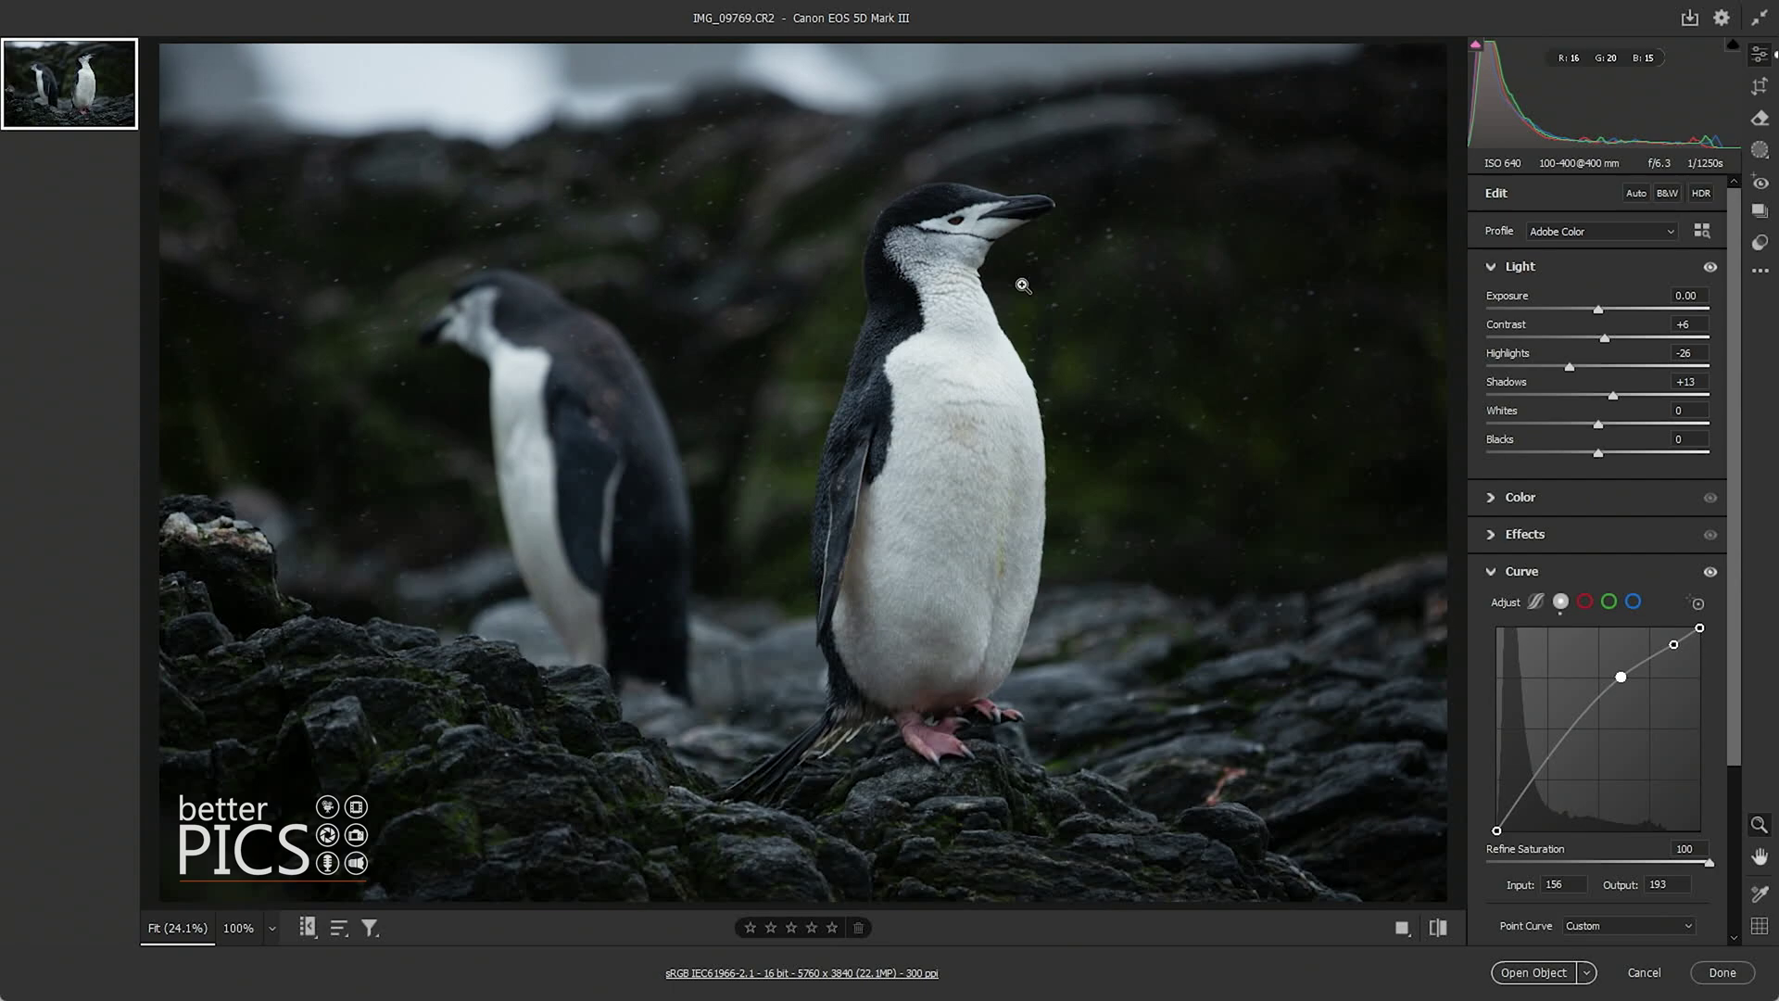
# Adjust the colour with Temperature 5100, Tint +13, Vibrance +30 and Saturation +10
pyautogui.click(1576, 497)
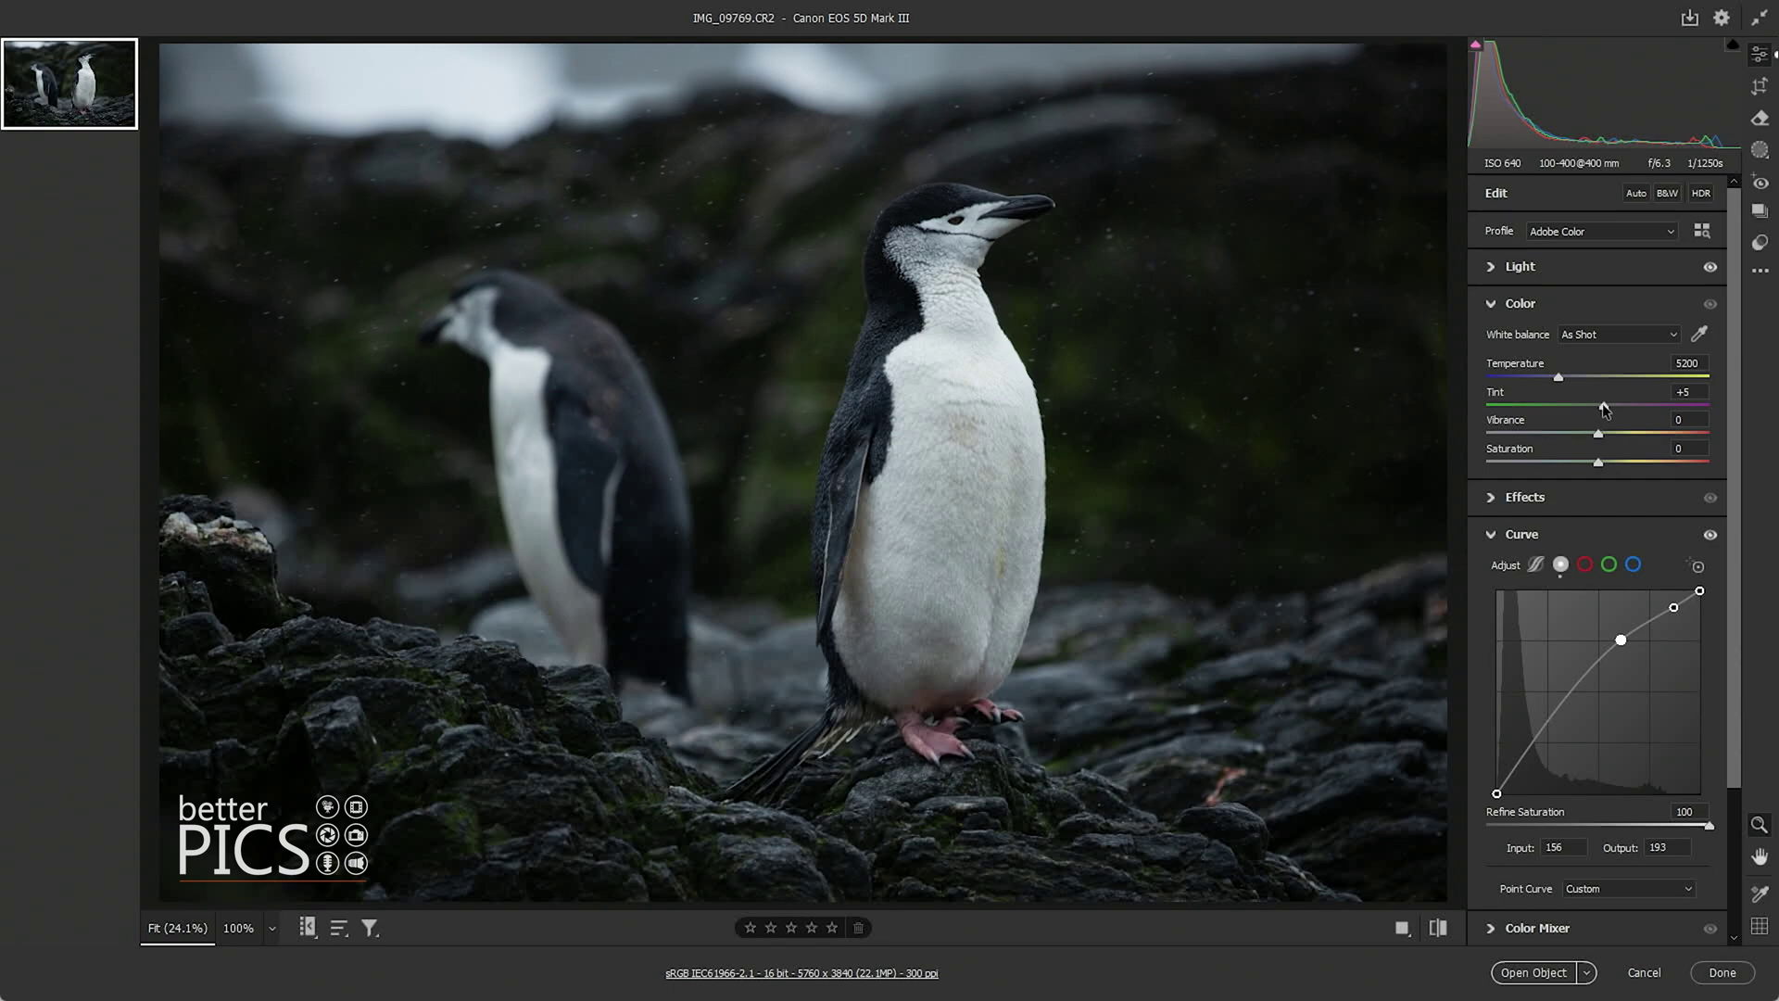
pyautogui.moveTo(1604, 402); pyautogui.dragTo(1611, 402)
pyautogui.moveTo(1612, 409); pyautogui.dragTo(1612, 410)
pyautogui.moveTo(1559, 379); pyautogui.dragTo(1558, 385)
pyautogui.moveTo(1599, 435); pyautogui.dragTo(1633, 439)
pyautogui.moveTo(1608, 460); pyautogui.dragTo(1612, 464)
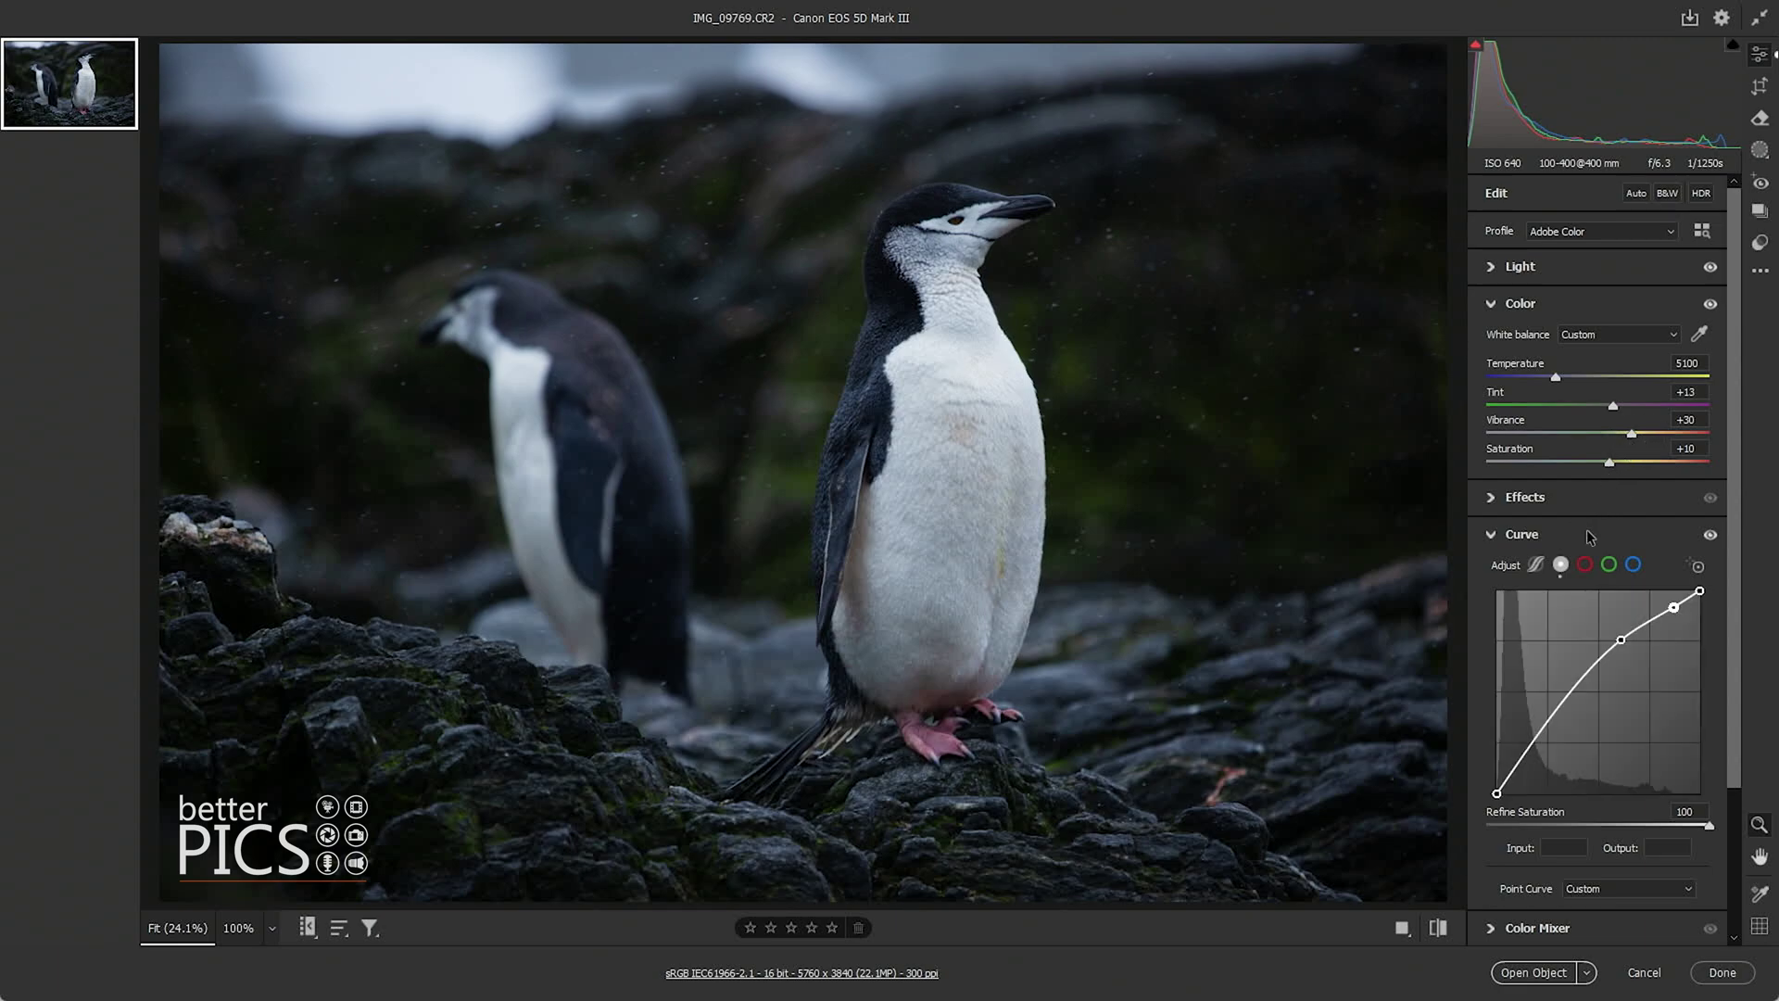
pyautogui.scroll(-3, 1725, 362)
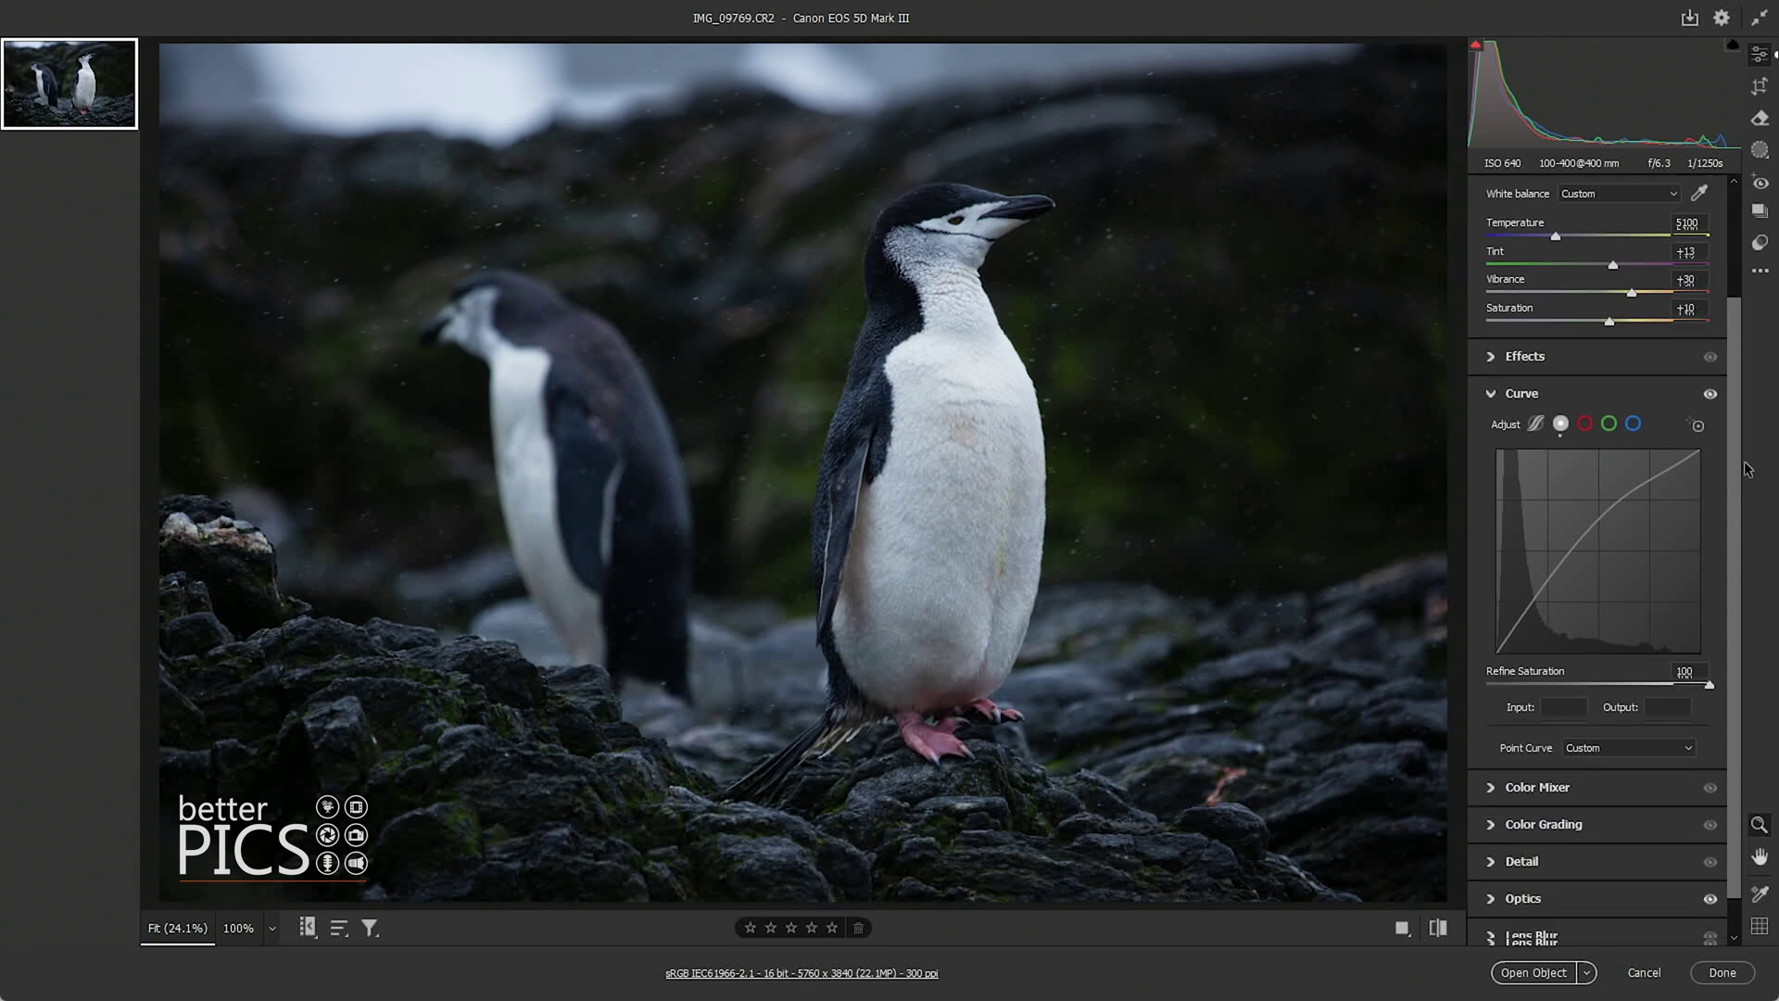
pyautogui.scroll(3, 1773, 411)
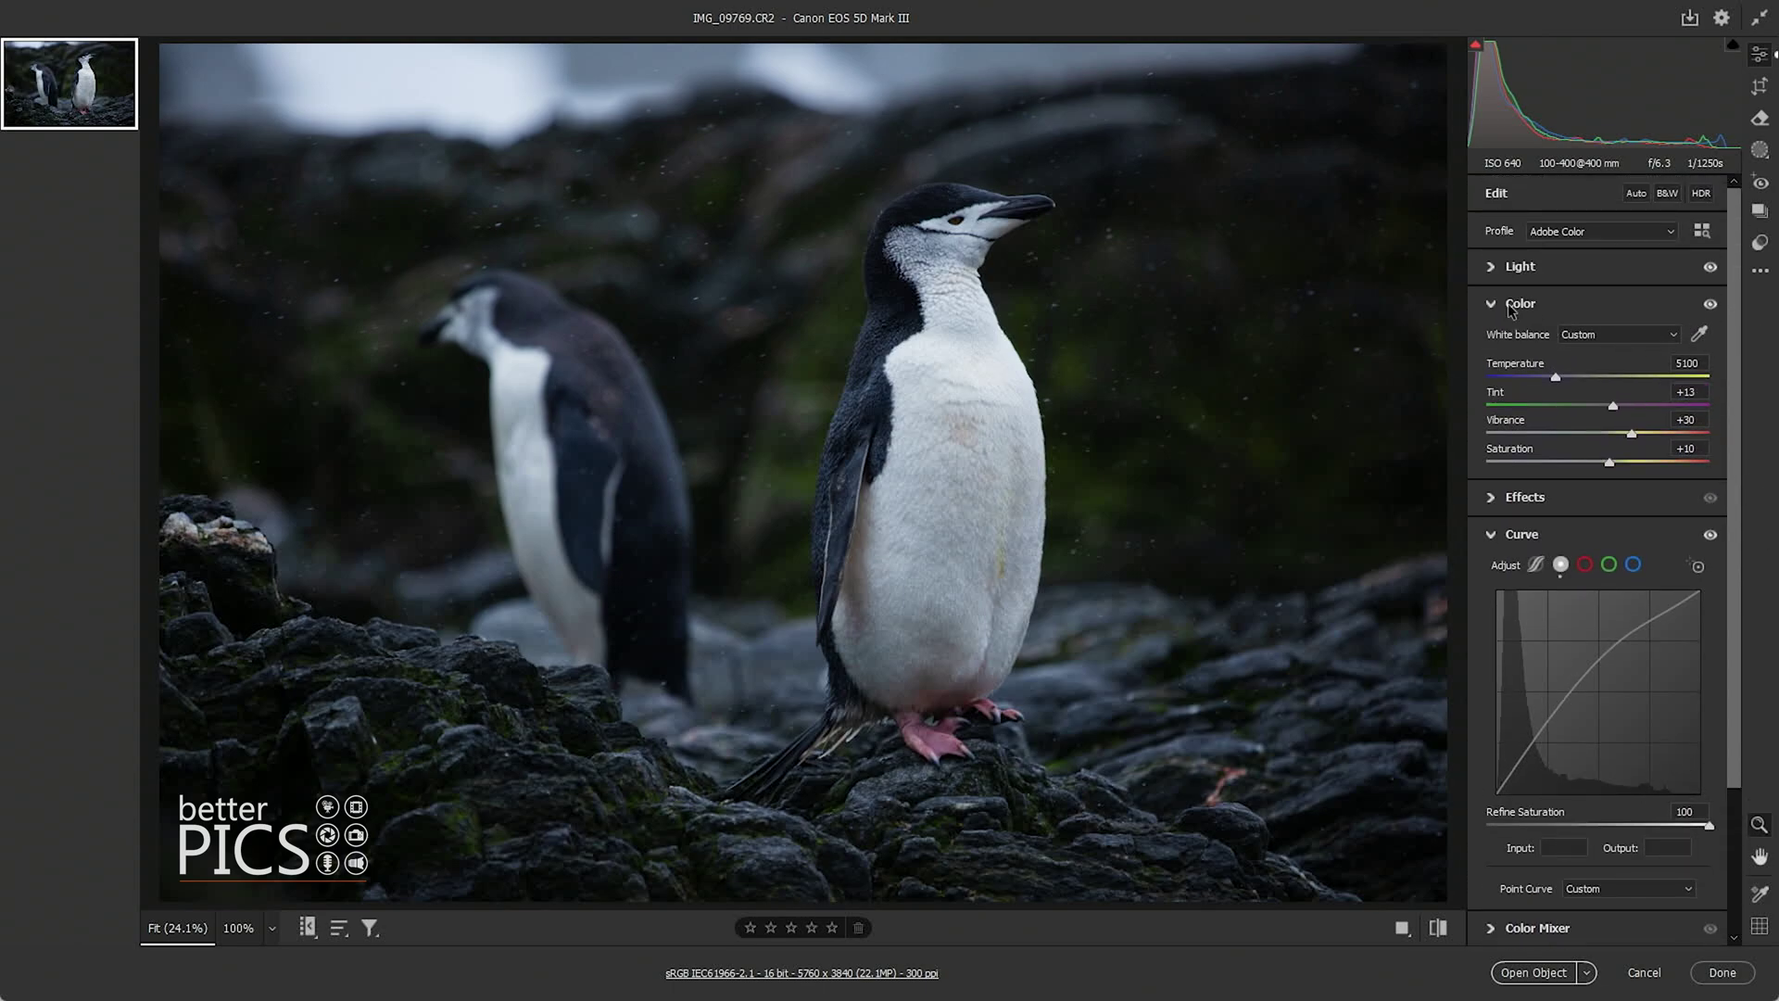
pyautogui.click(1501, 269)
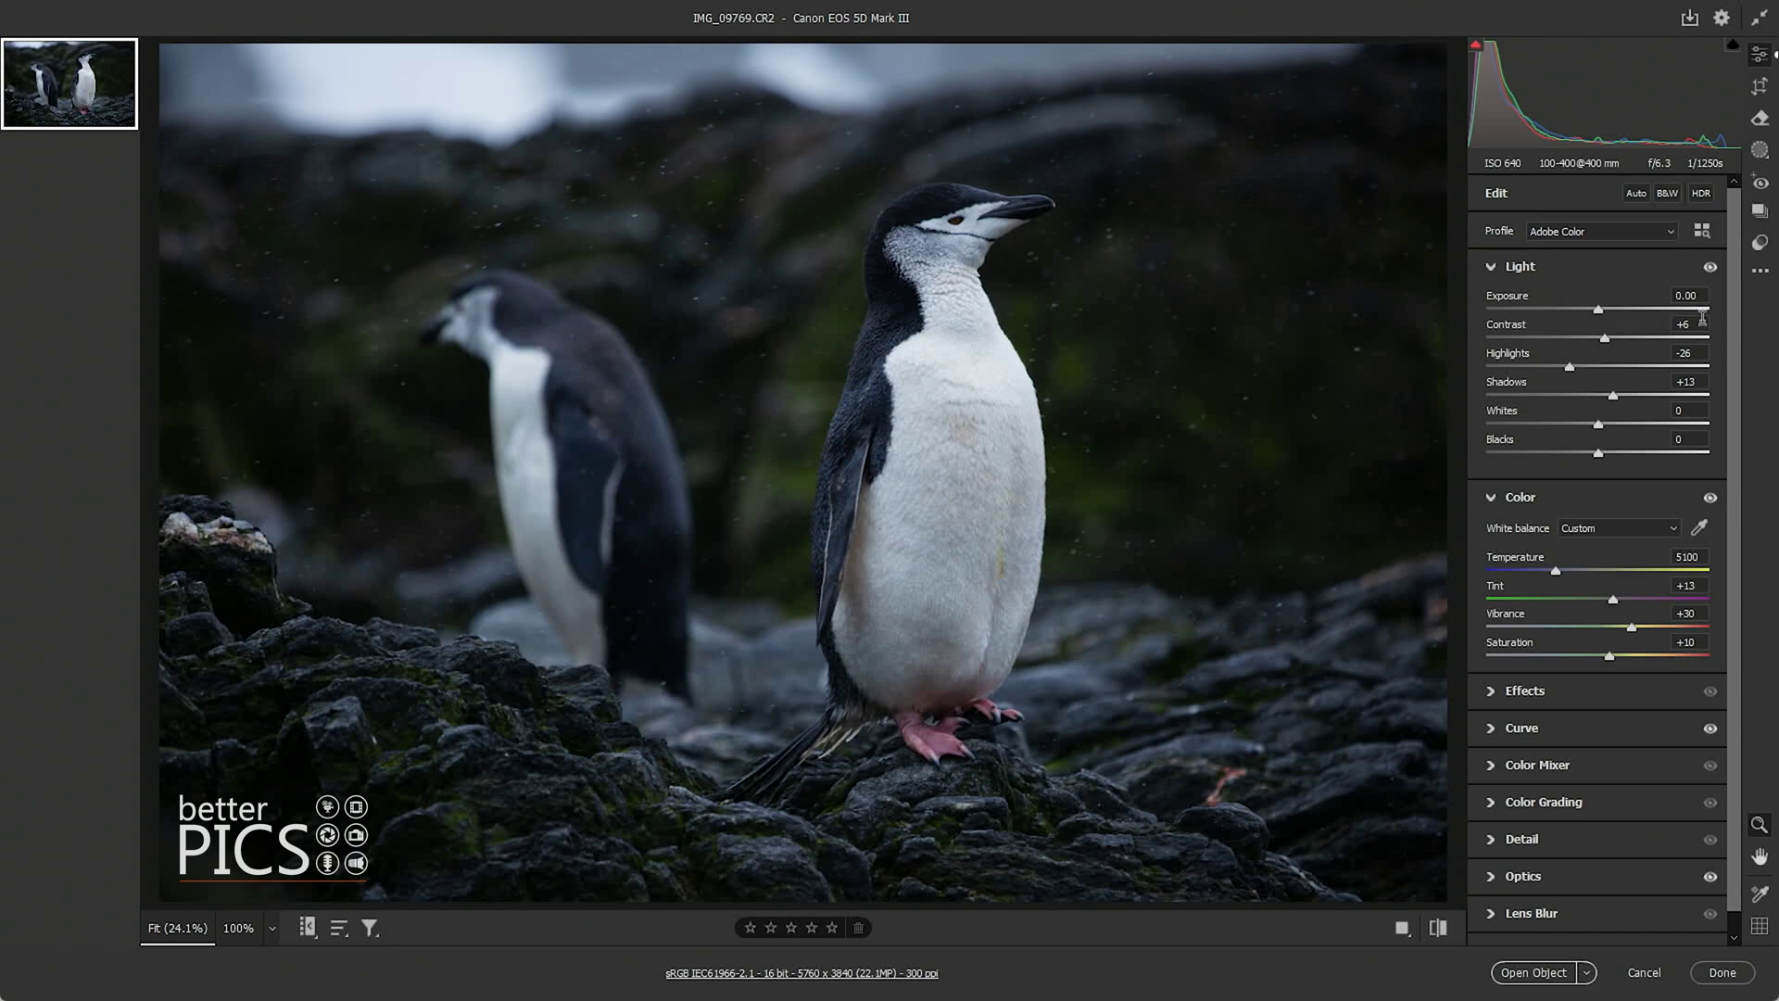
pyautogui.scroll(-1, 1739, 269)
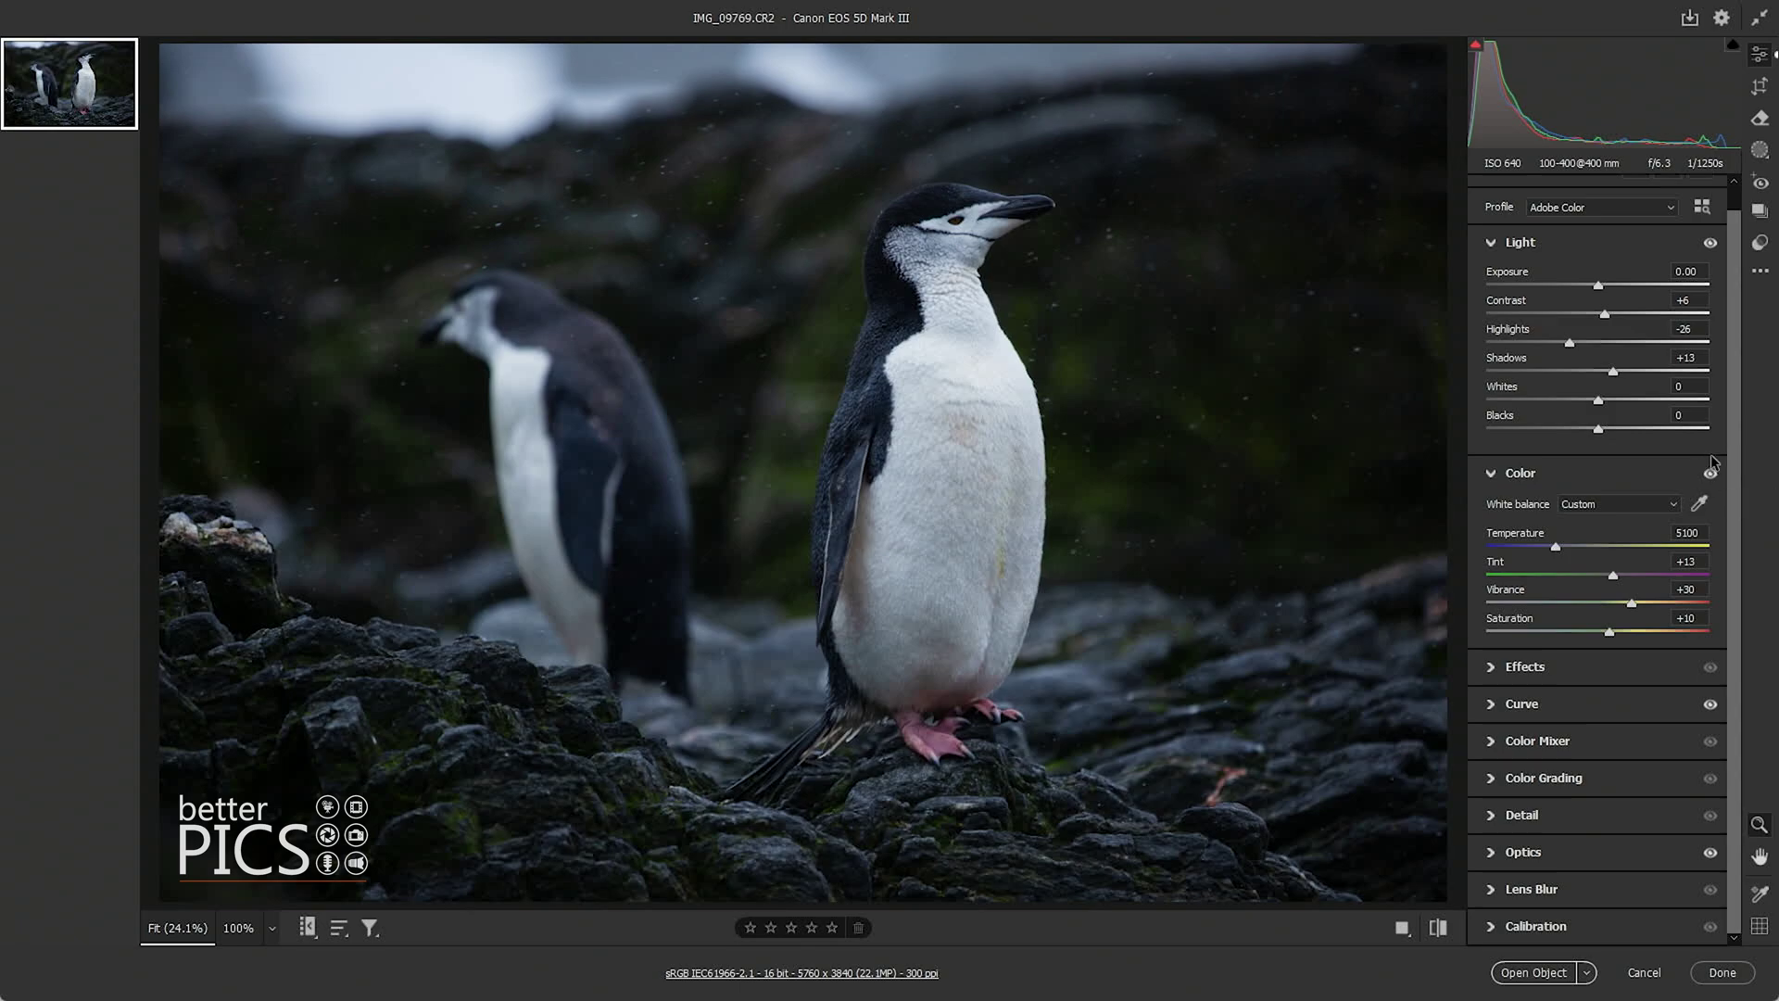
# Set Sharpening to 70 with Masking 69, checking the penguin's head and feet at 100%
pyautogui.click(1511, 819)
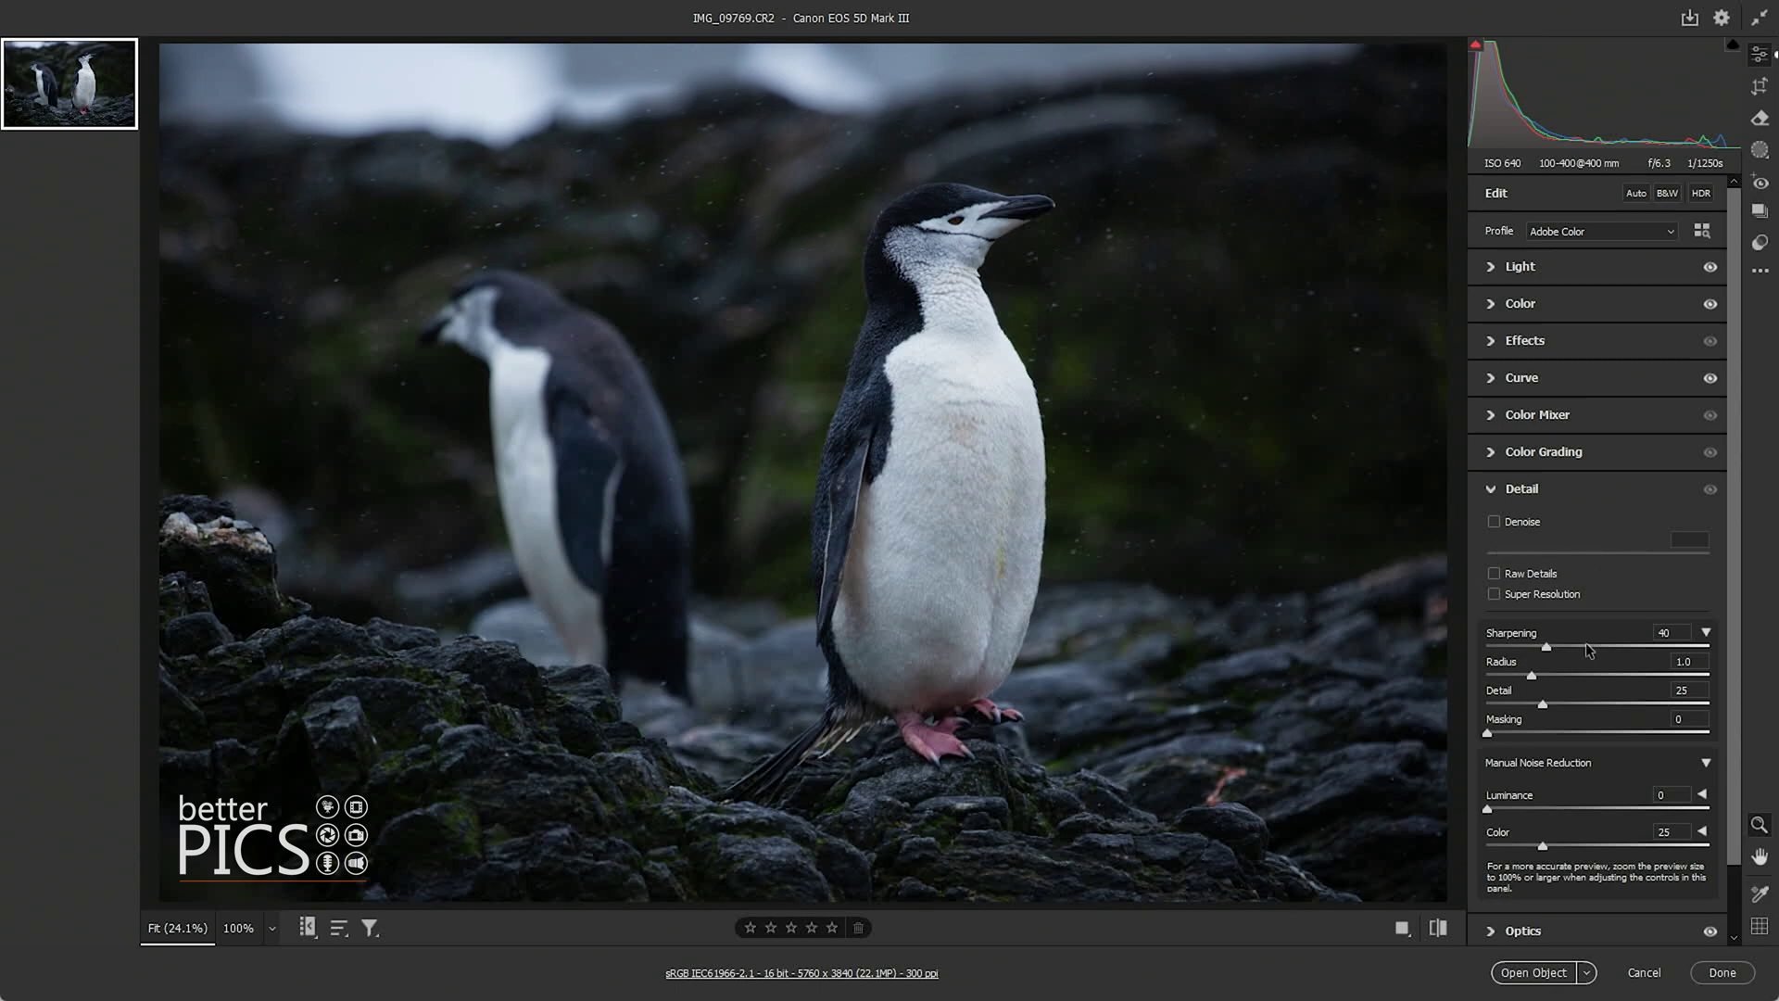
pyautogui.moveTo(1587, 642); pyautogui.dragTo(1575, 646)
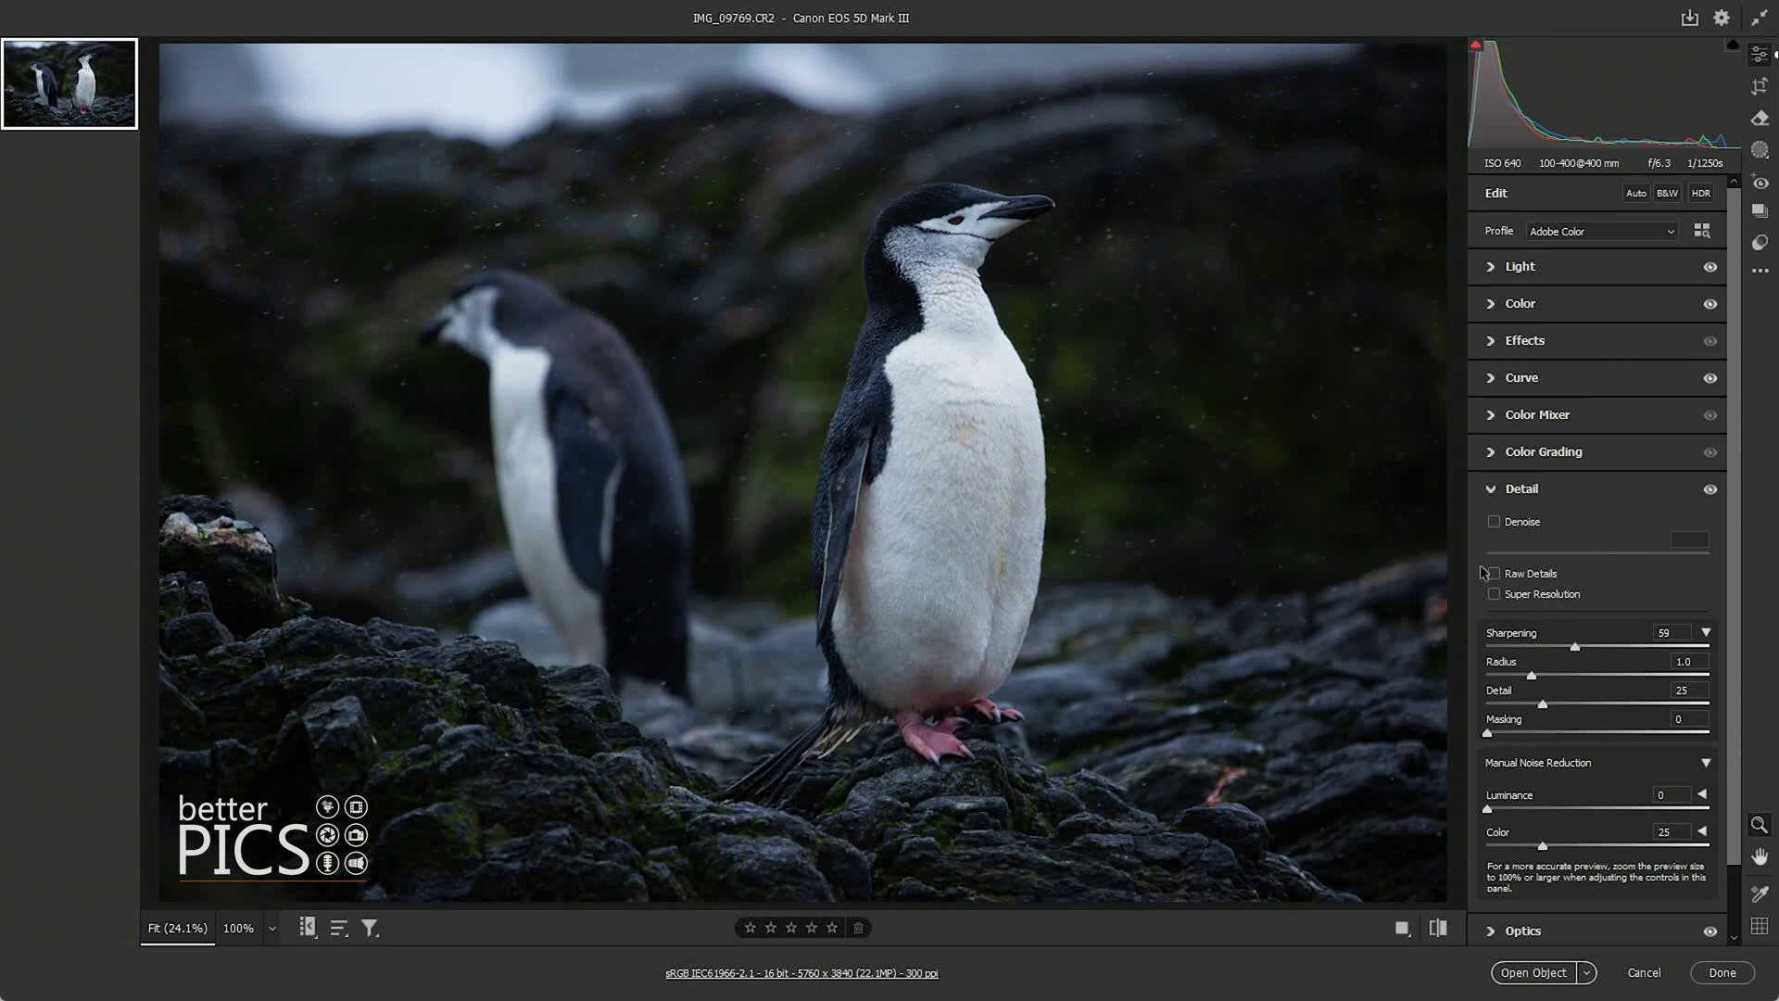
pyautogui.click(981, 215)
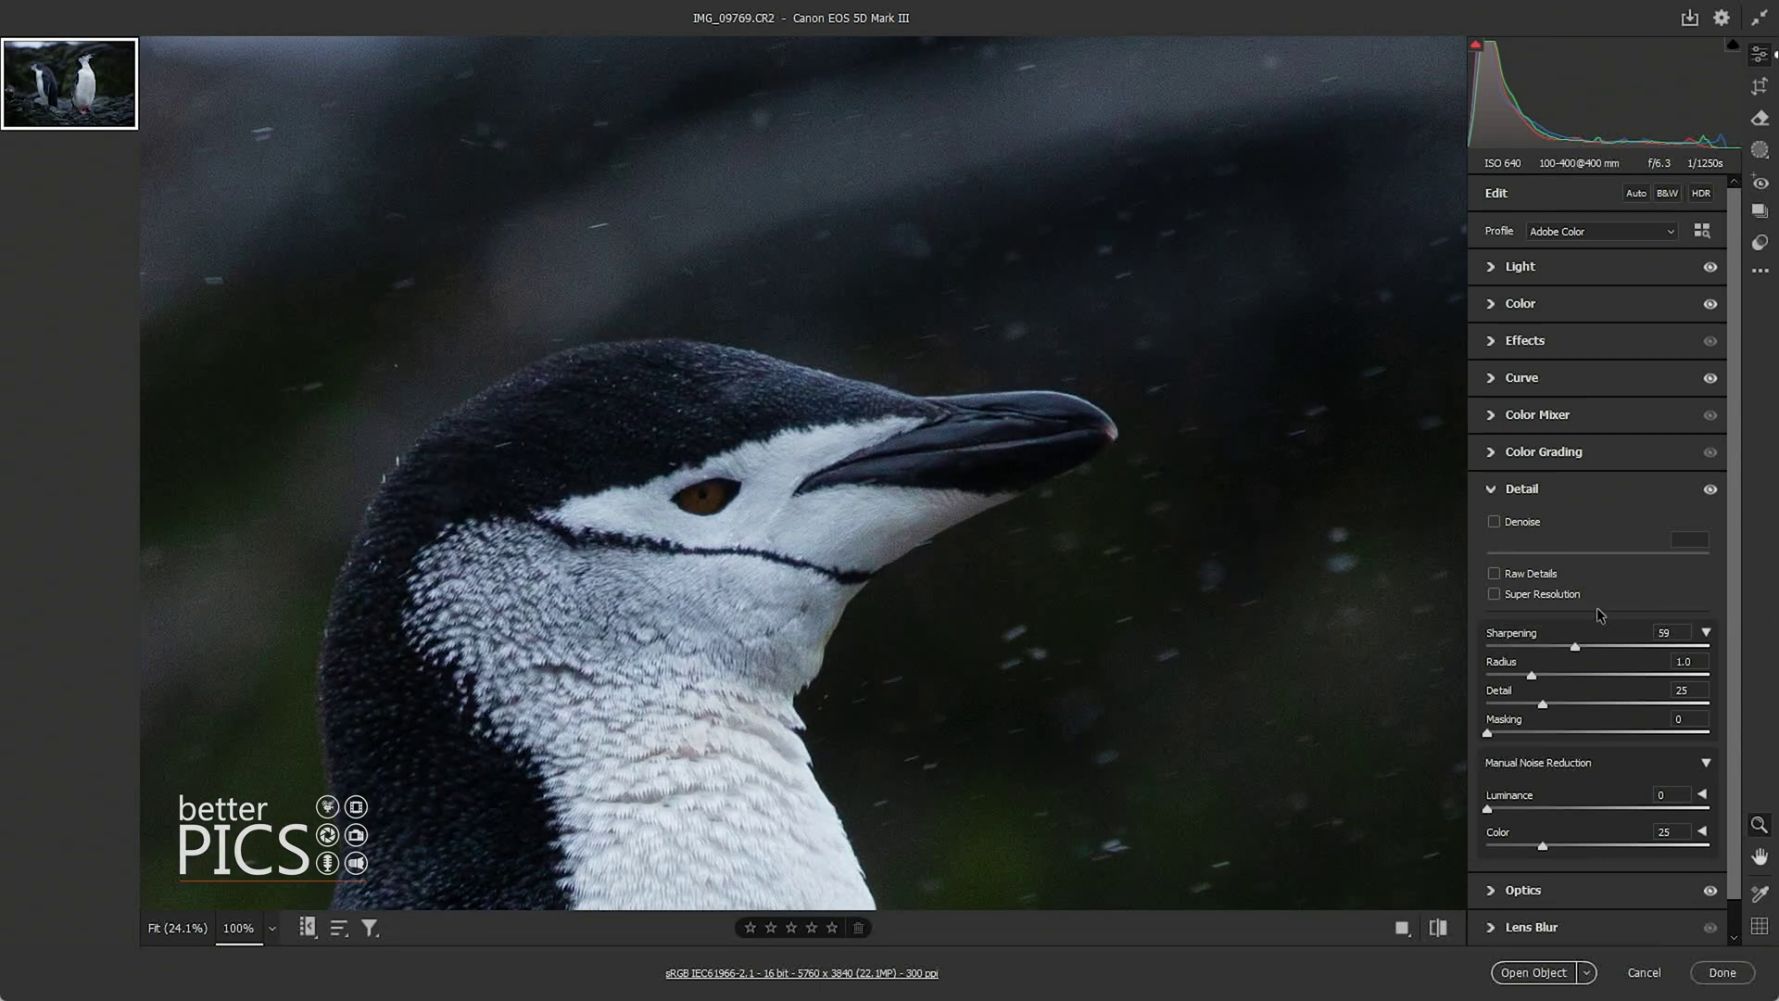
pyautogui.moveTo(1576, 647); pyautogui.dragTo(1594, 648)
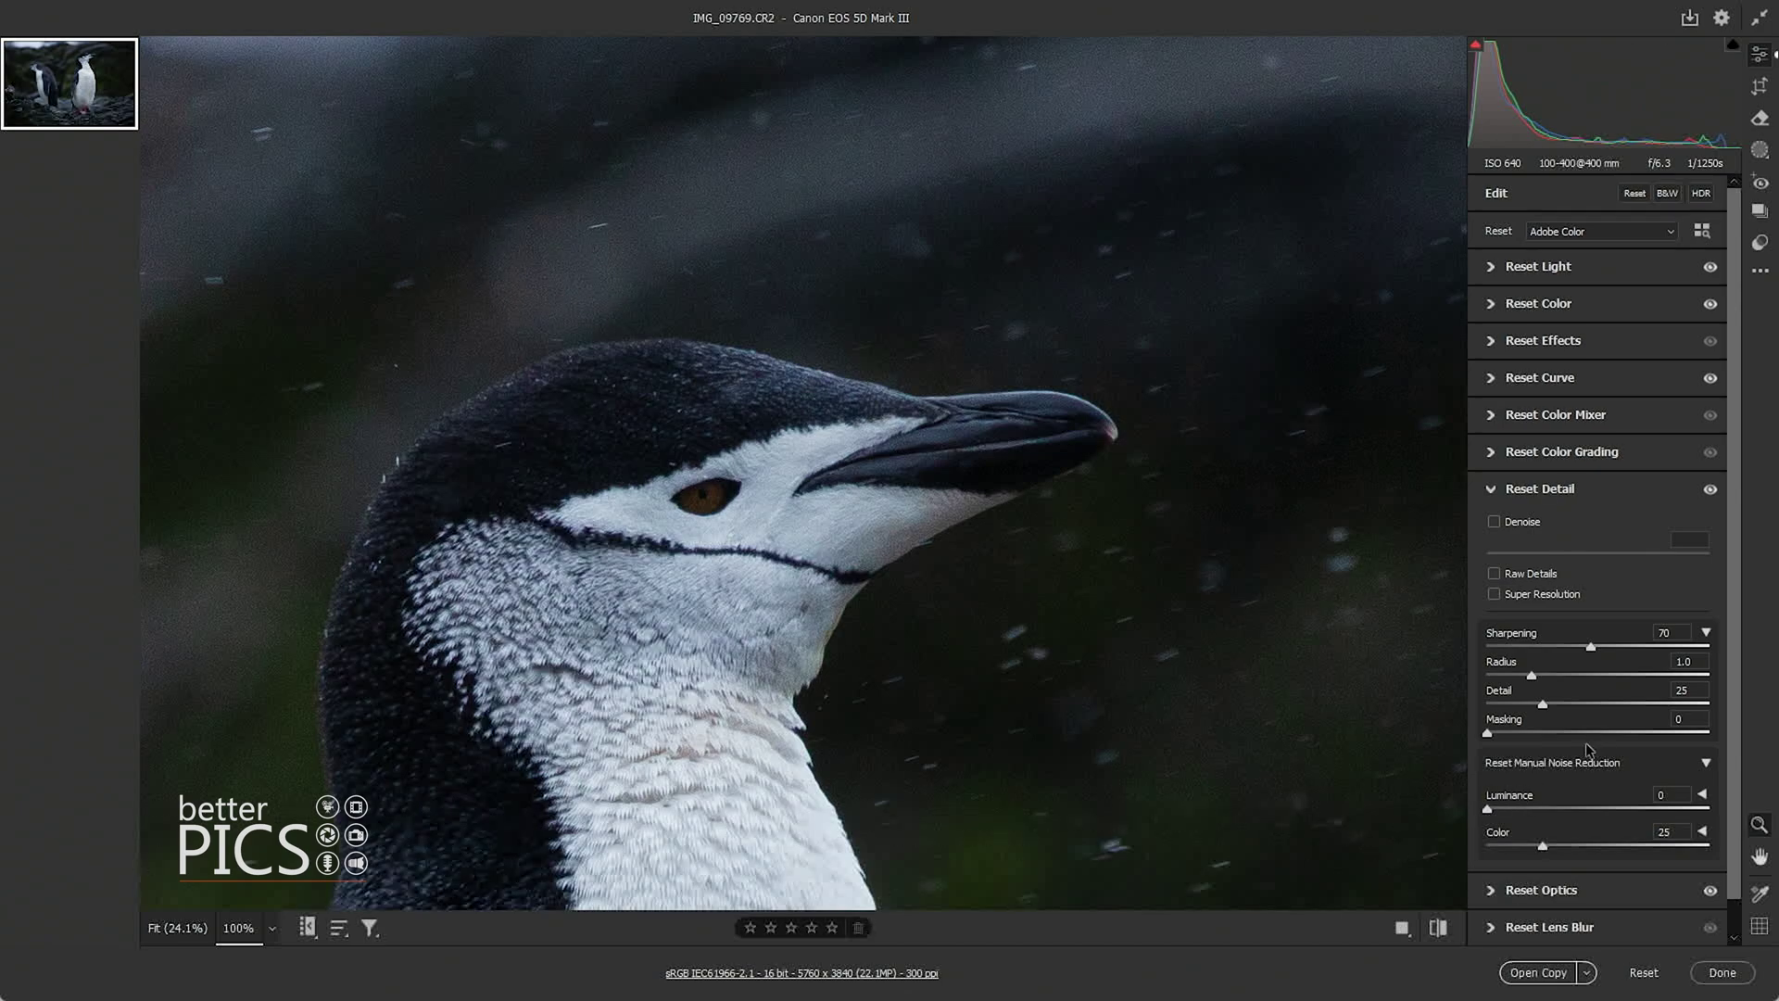
pyautogui.moveTo(1605, 736); pyautogui.dragTo(1641, 731)
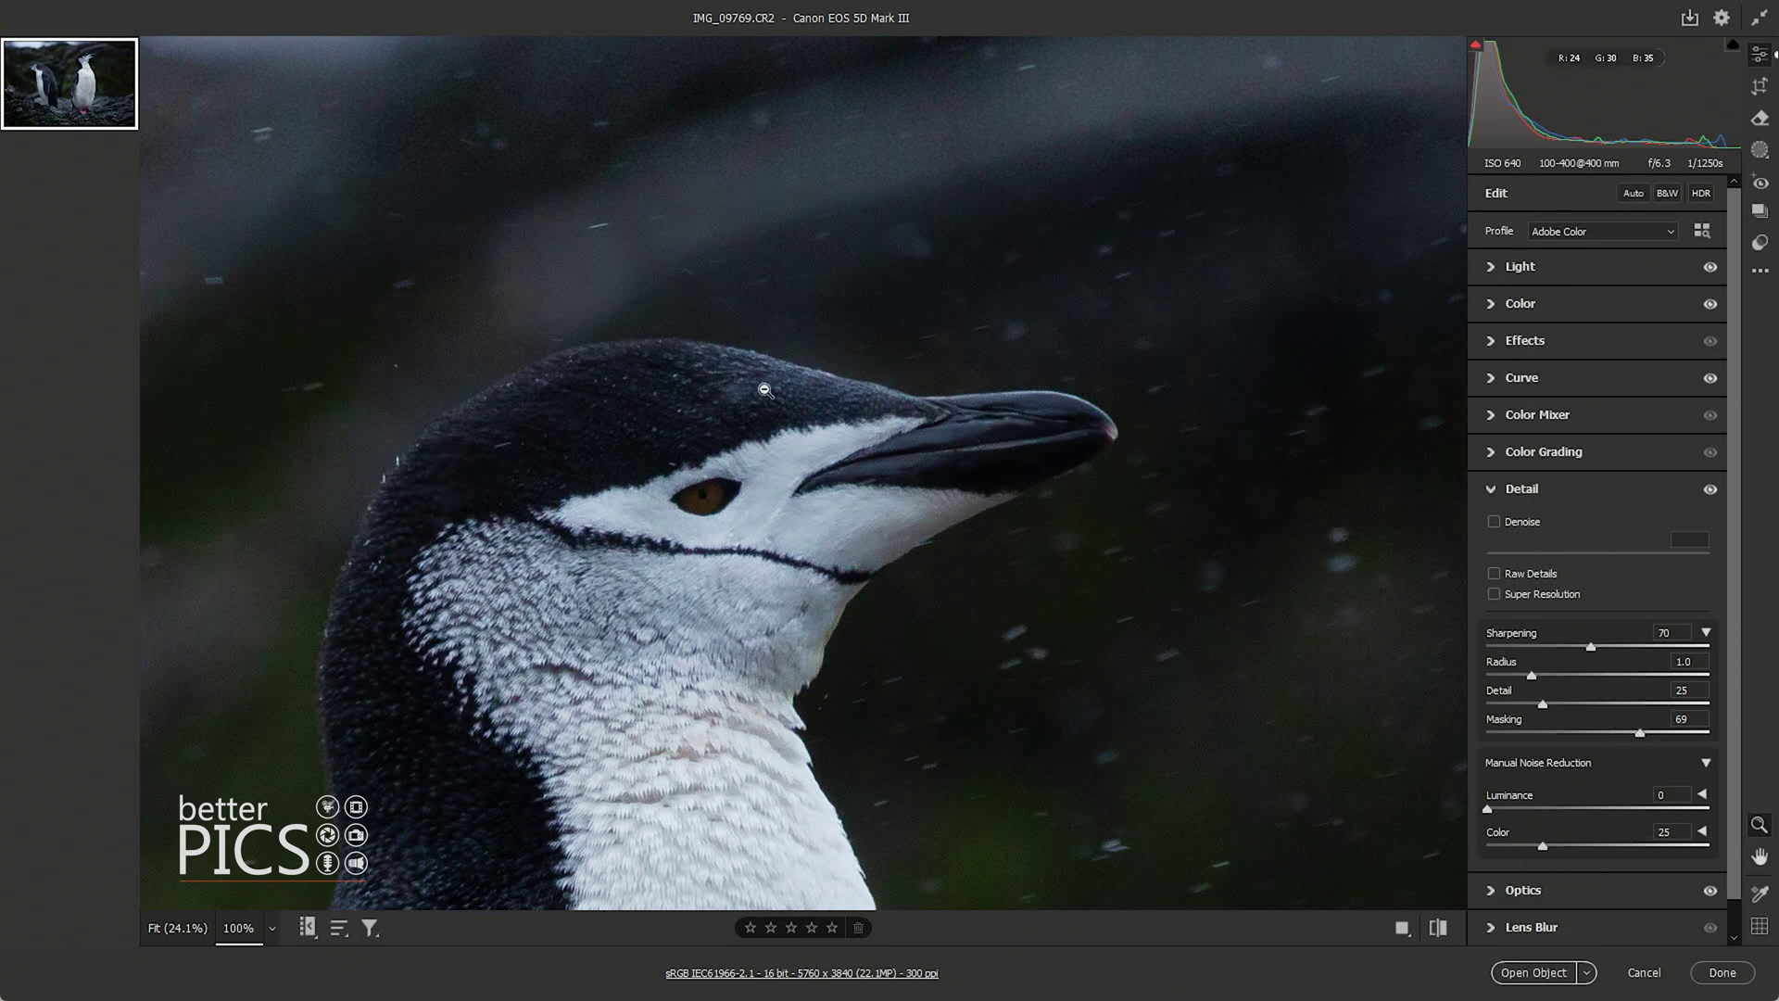
pyautogui.click(778, 512)
pyautogui.click(987, 755)
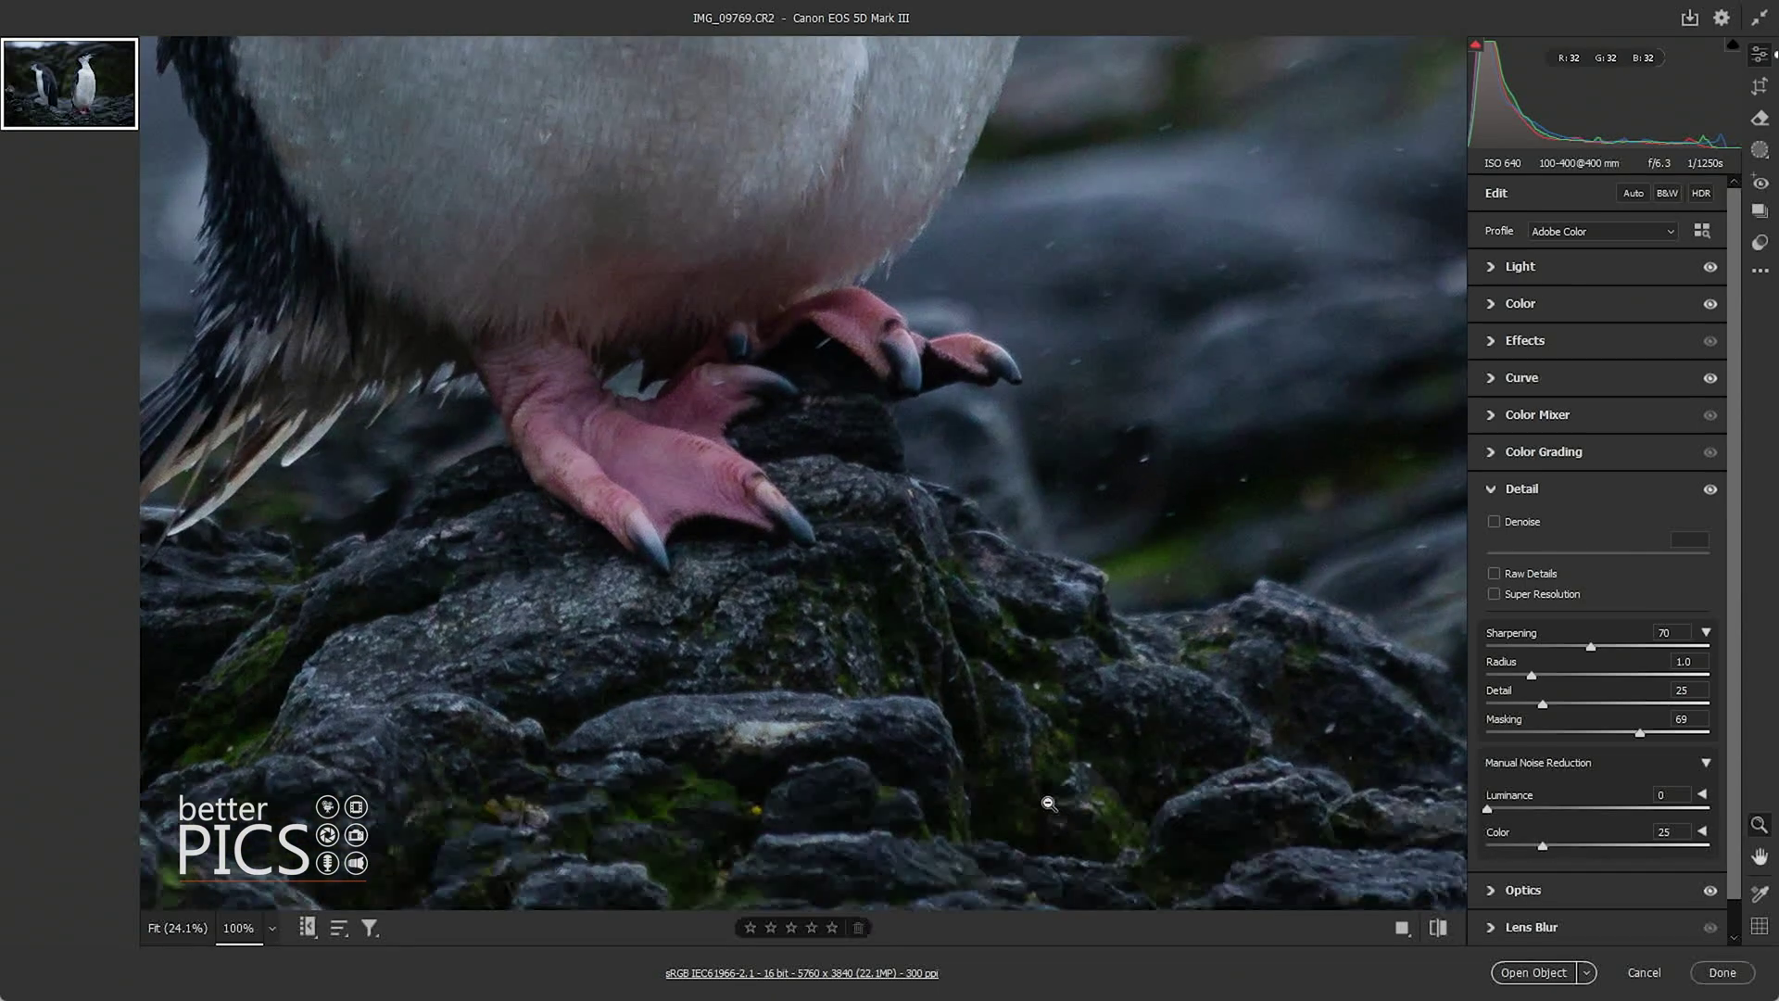
pyautogui.click(791, 479)
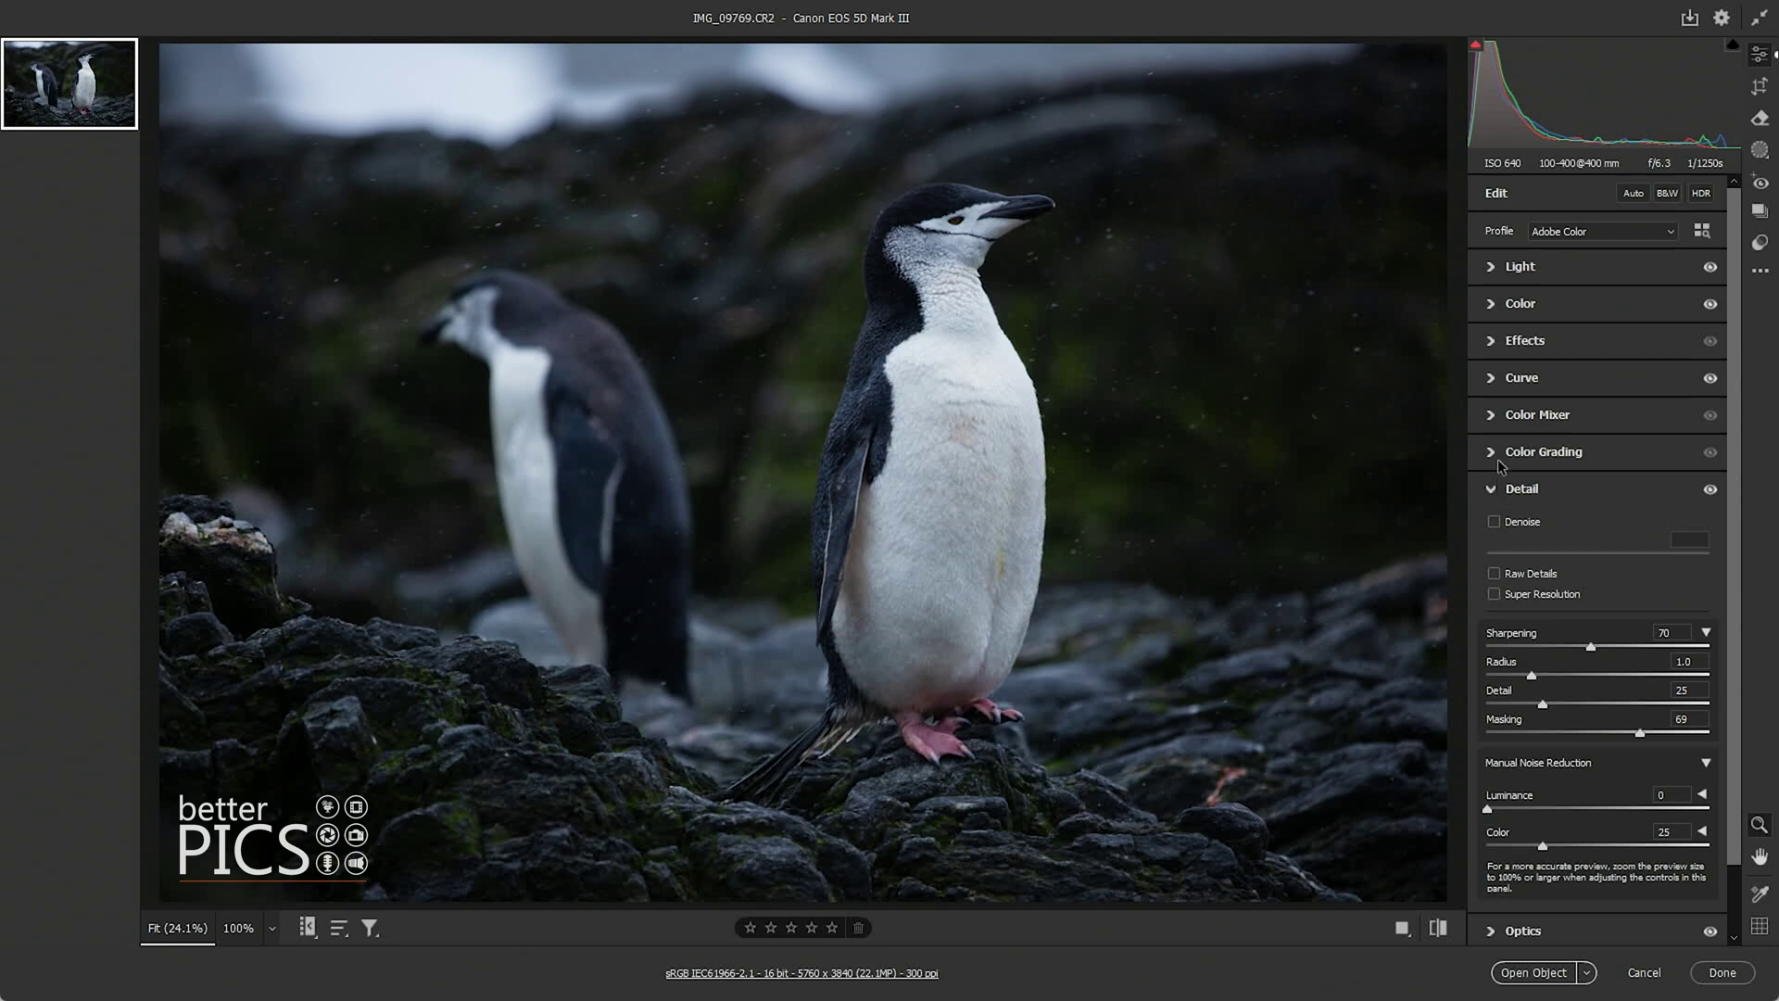
# Set Exposure to +0.15 and Highlights to -40
pyautogui.click(1494, 269)
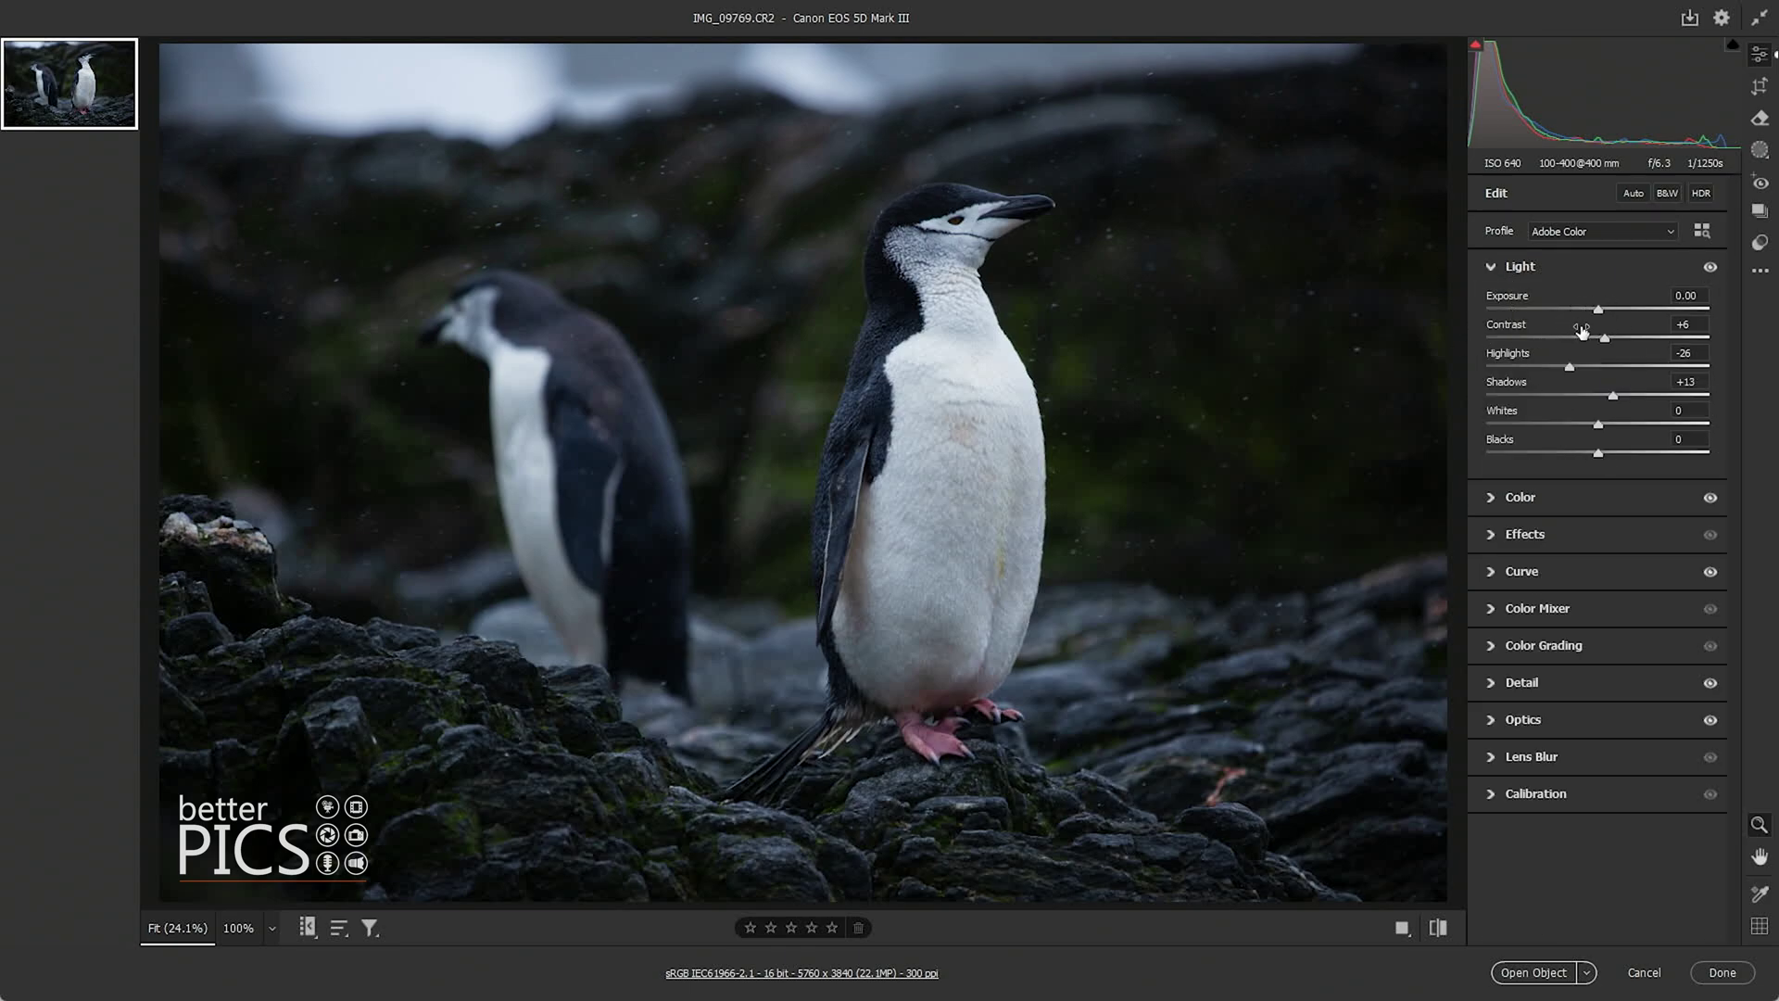
pyautogui.moveTo(1598, 310); pyautogui.dragTo(1602, 310)
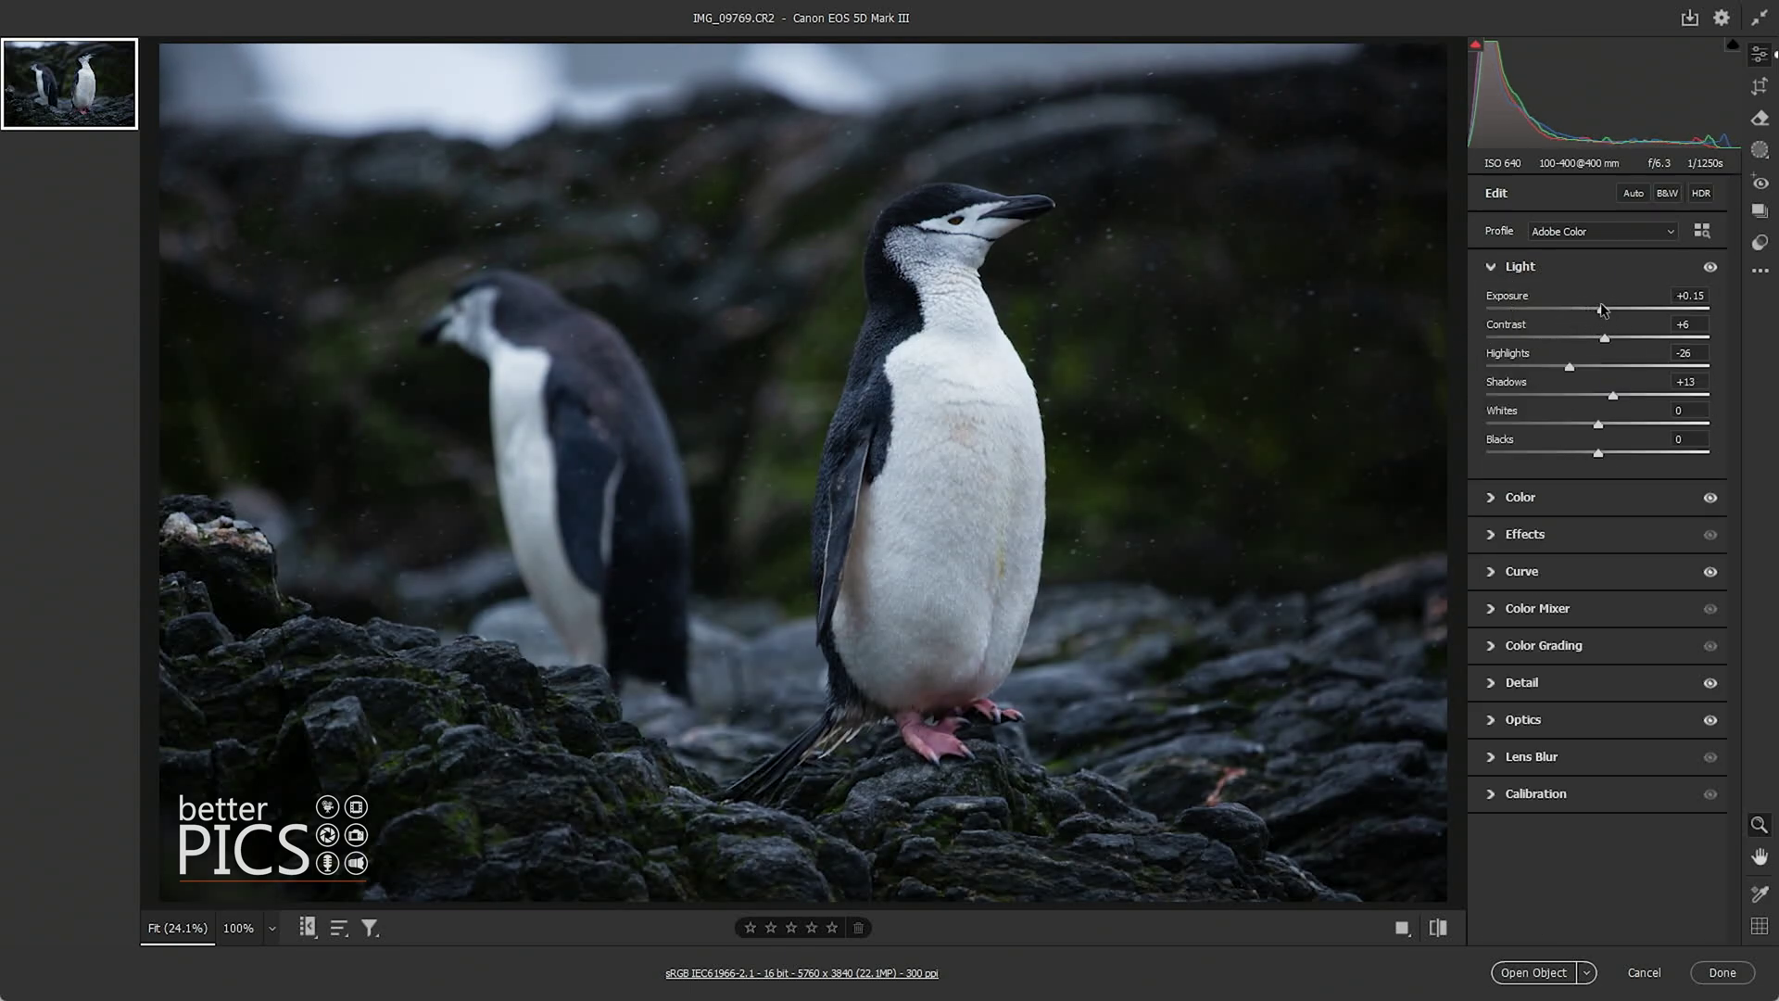
pyautogui.click(1551, 367)
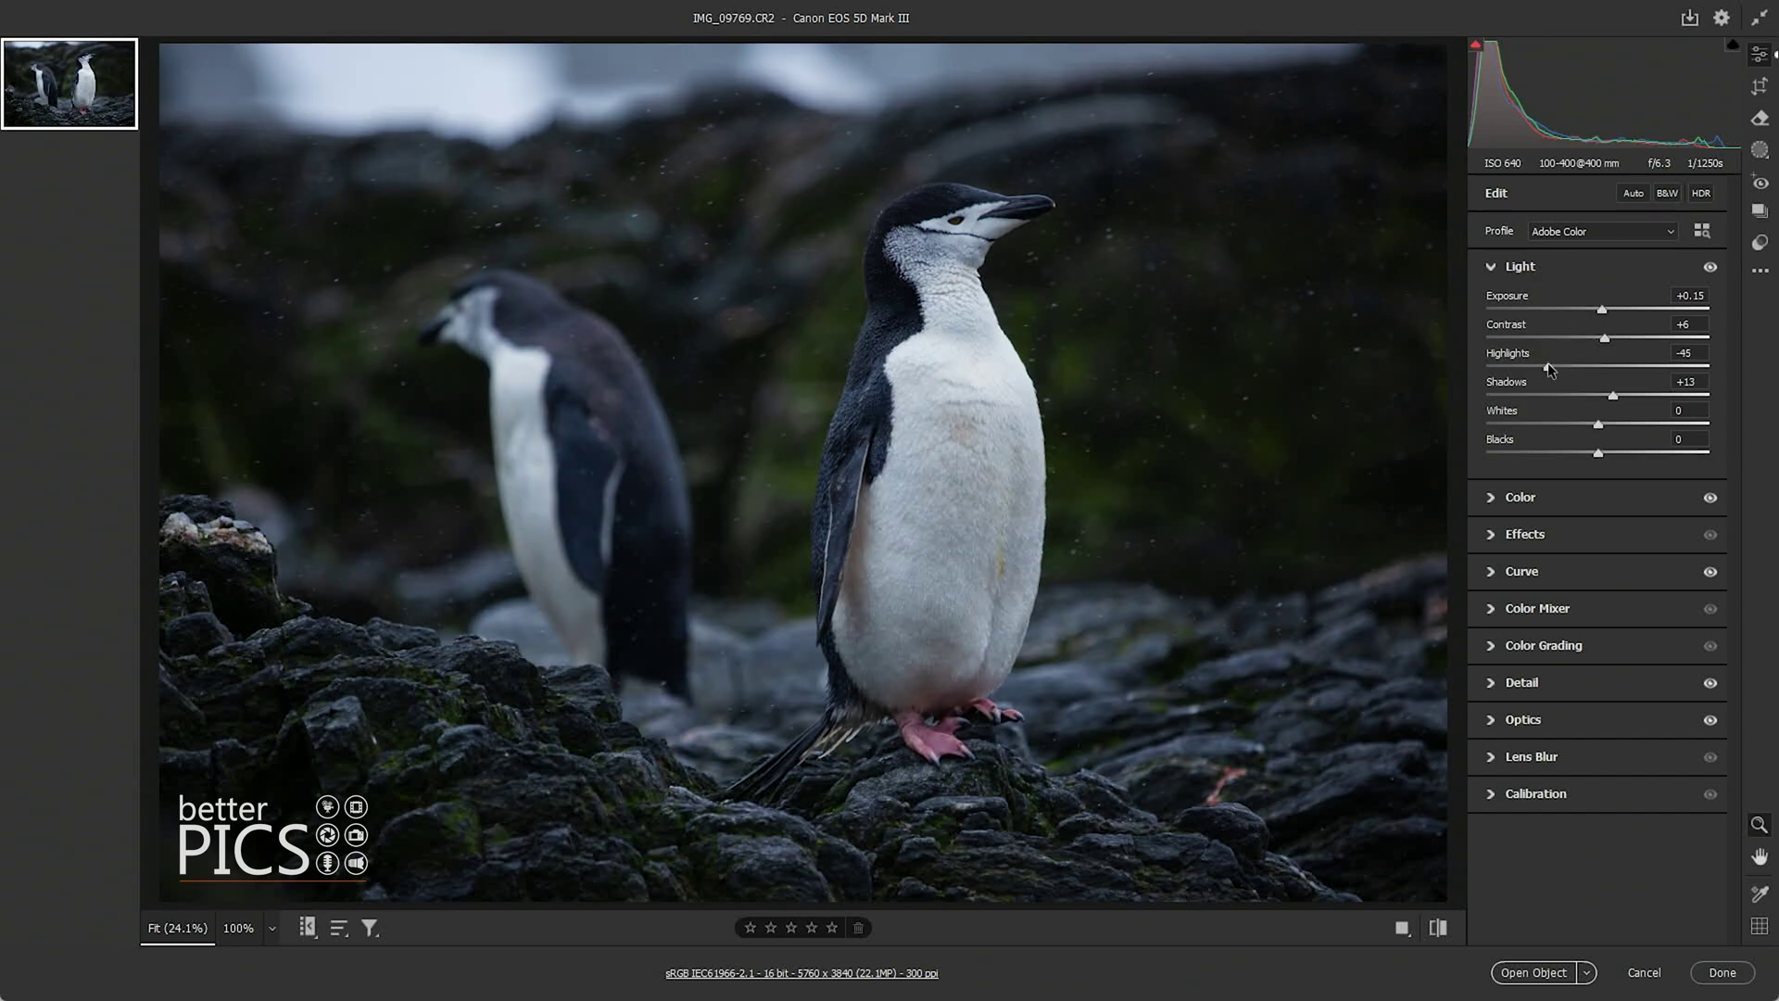
pyautogui.moveTo(1551, 369); pyautogui.dragTo(1556, 367)
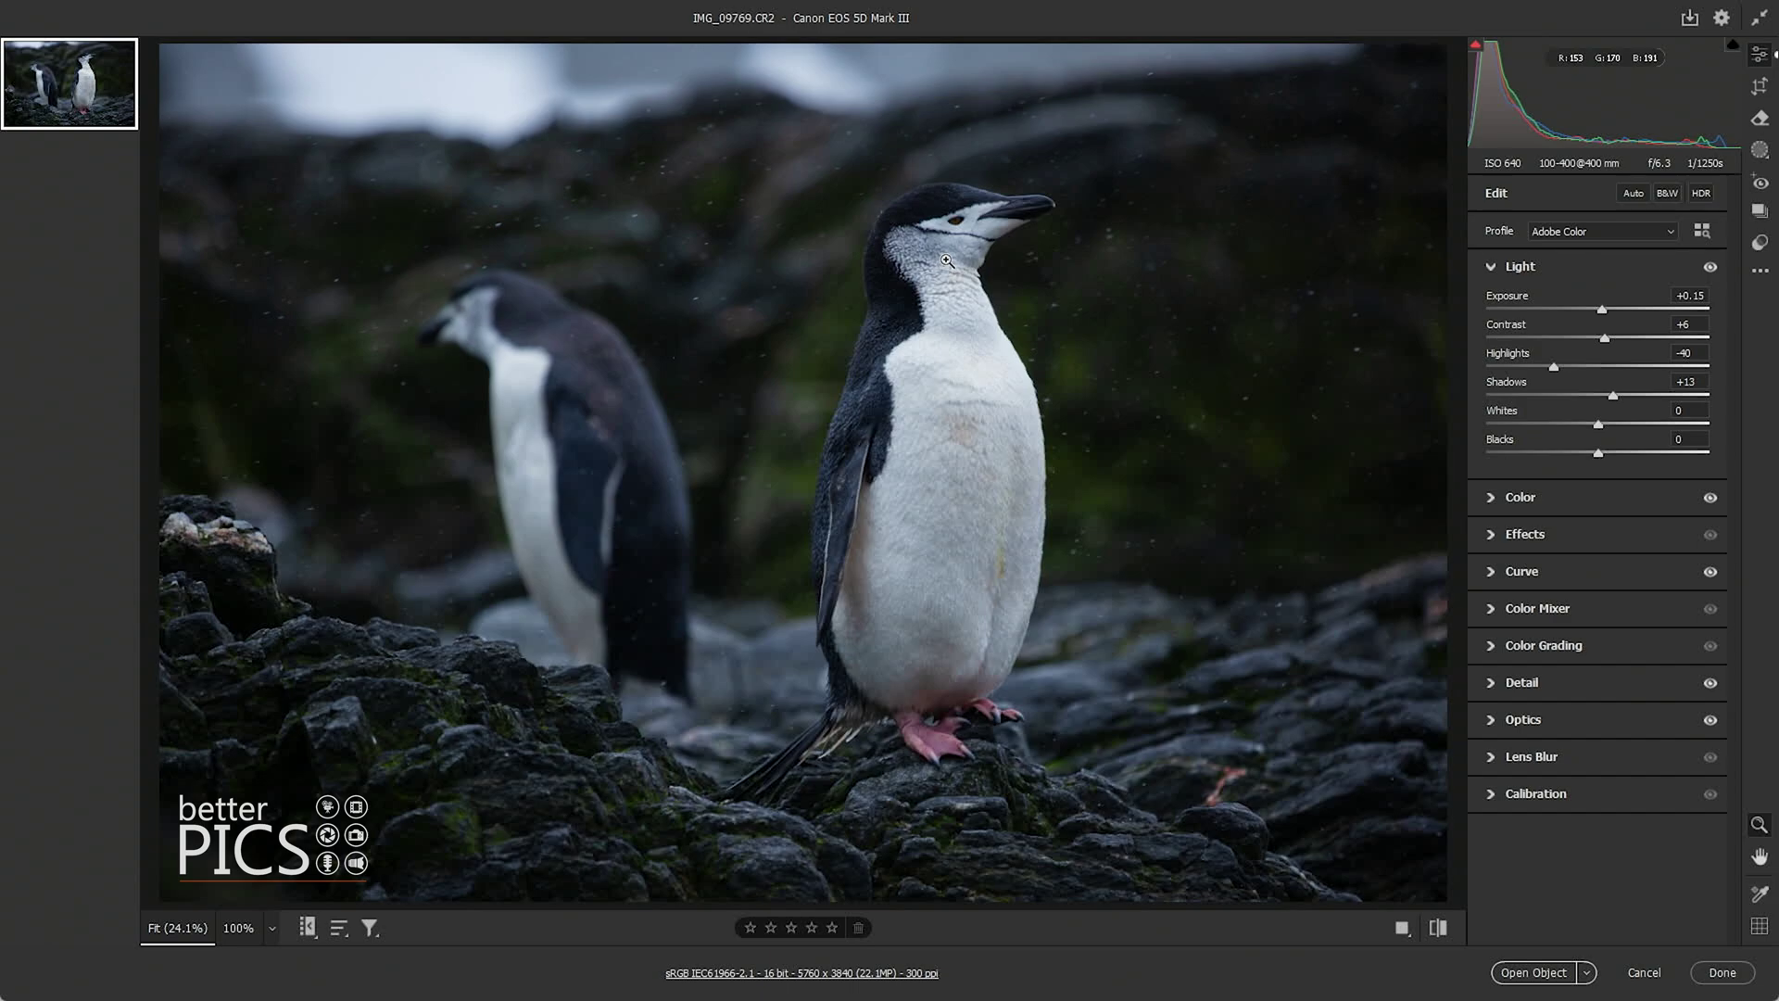
# Set Contrast to +13 and check the dark foreground rocks at 100%
pyautogui.moveTo(1605, 339); pyautogui.dragTo(1615, 339)
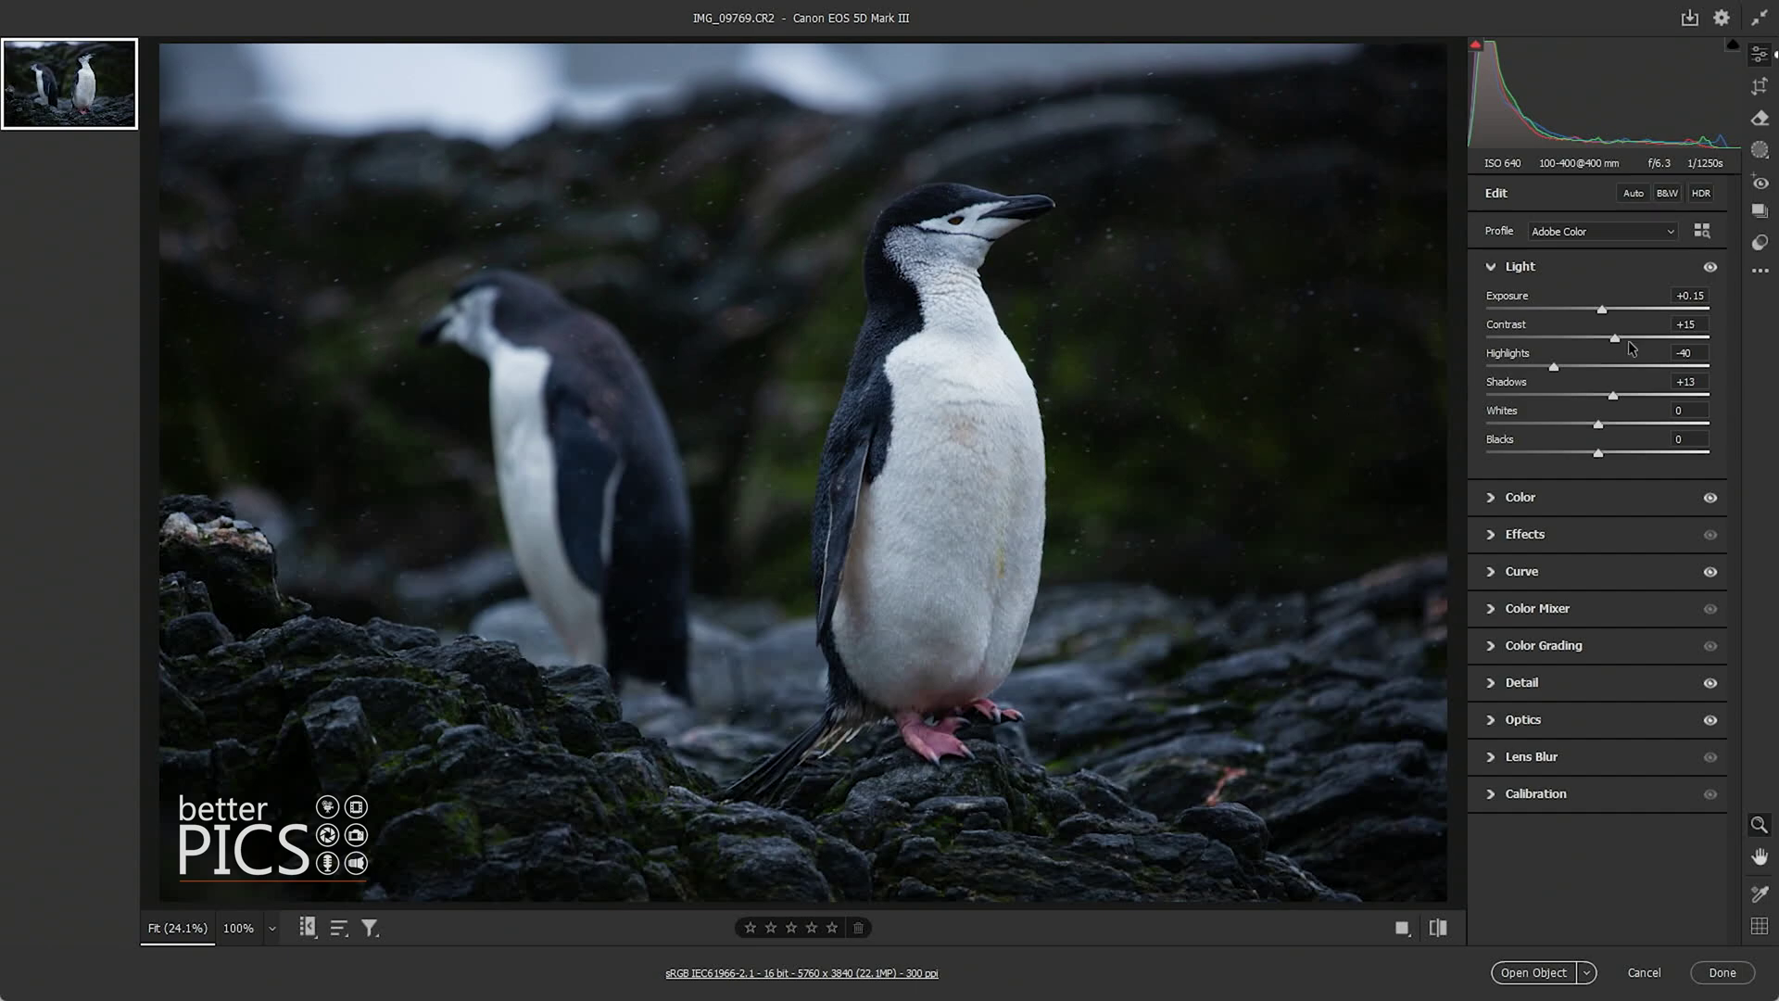
pyautogui.moveTo(1618, 337); pyautogui.dragTo(1614, 337)
pyautogui.click(553, 743)
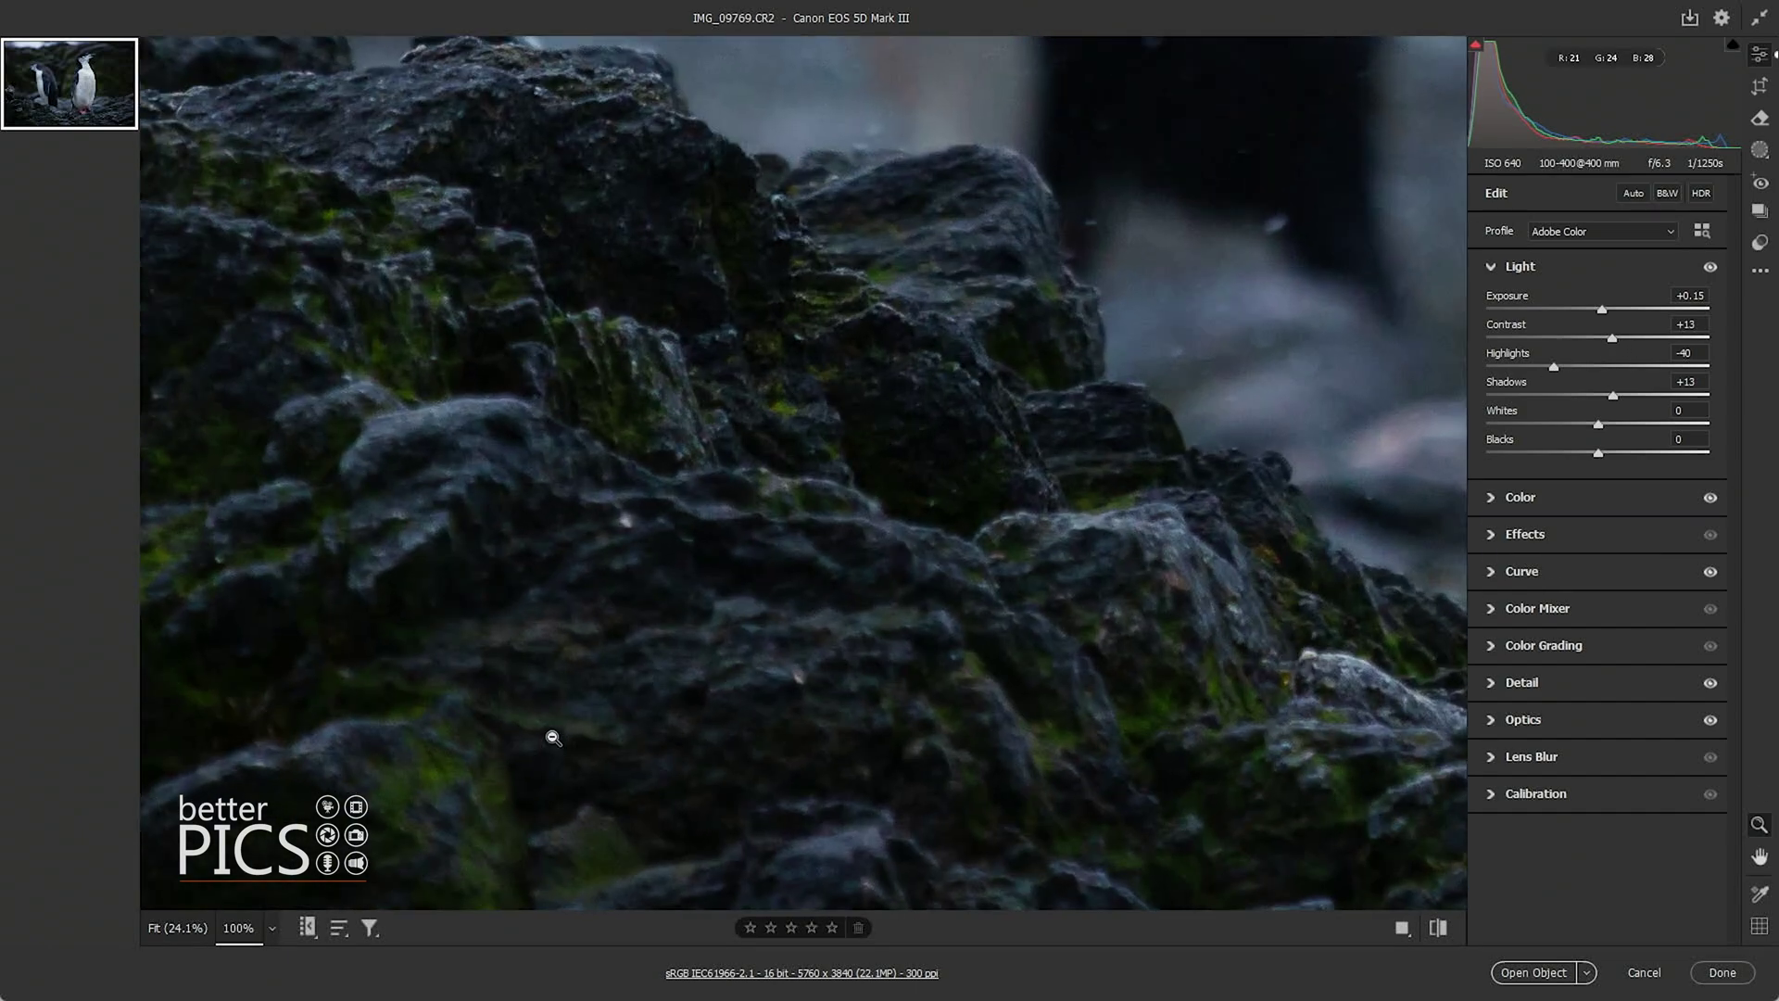
pyautogui.click(925, 333)
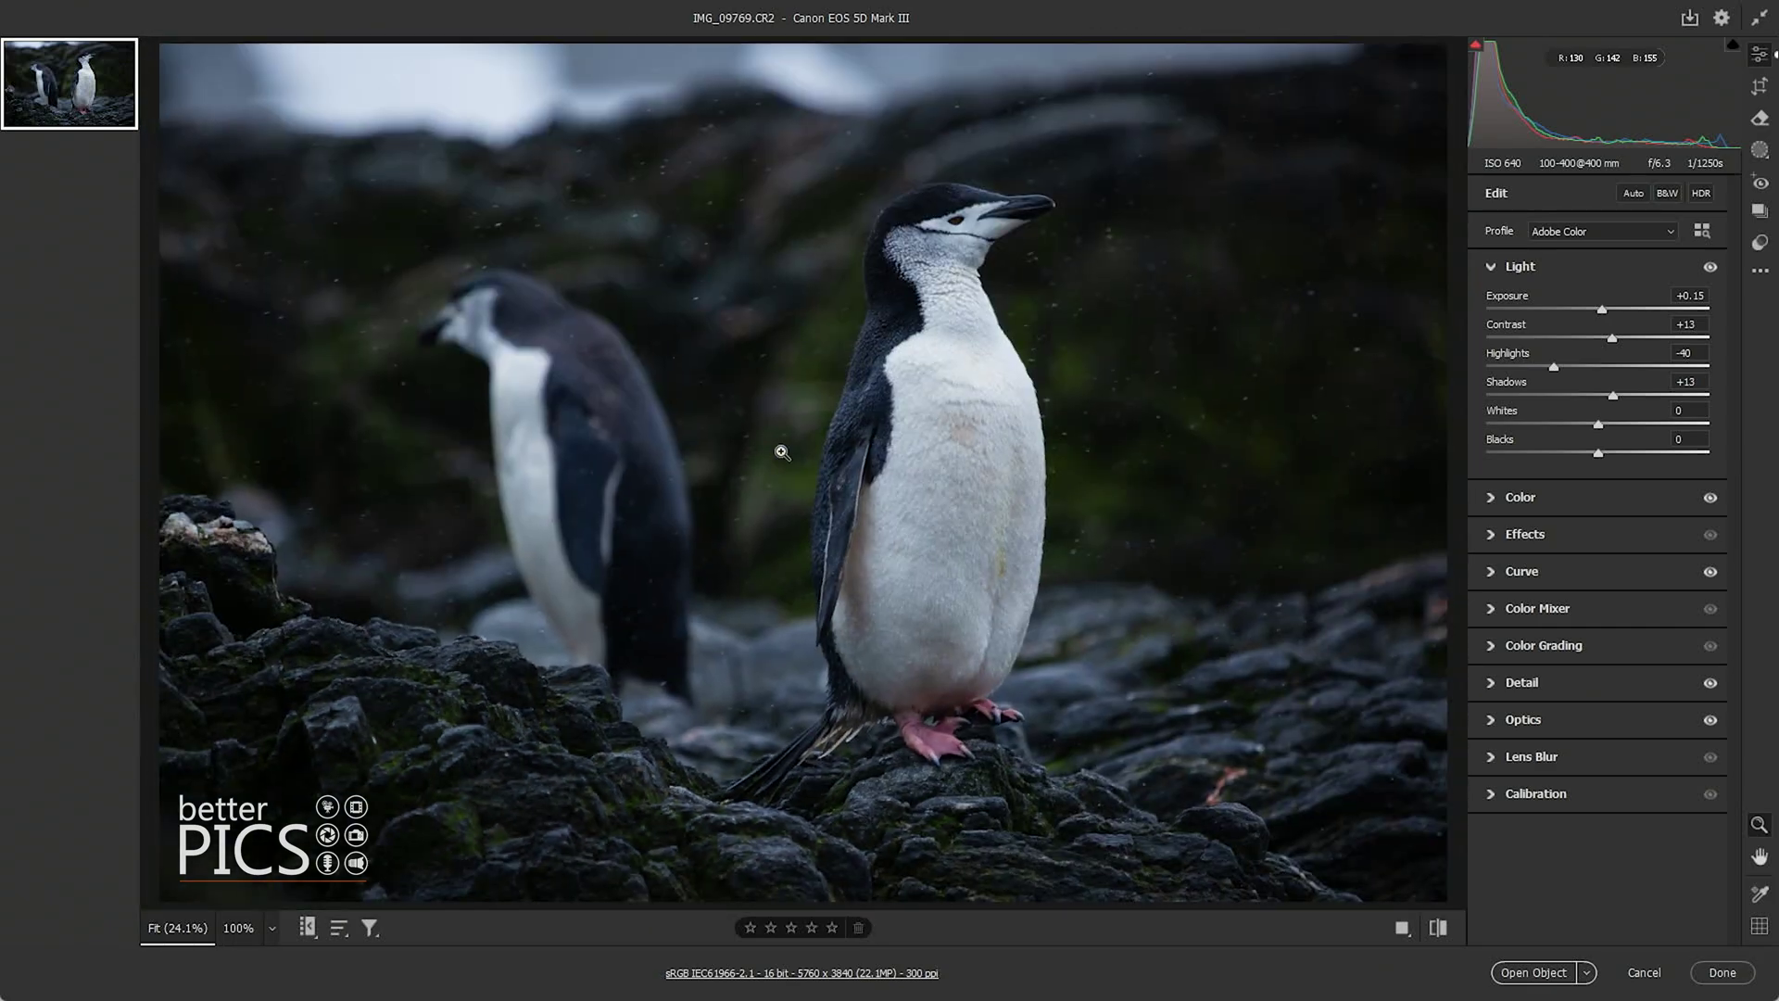
# Inspect the rear penguin and background, and raise Exposure to +0.35
pyautogui.click(490, 171)
pyautogui.click(639, 391)
pyautogui.moveTo(1606, 316); pyautogui.dragTo(1610, 316)
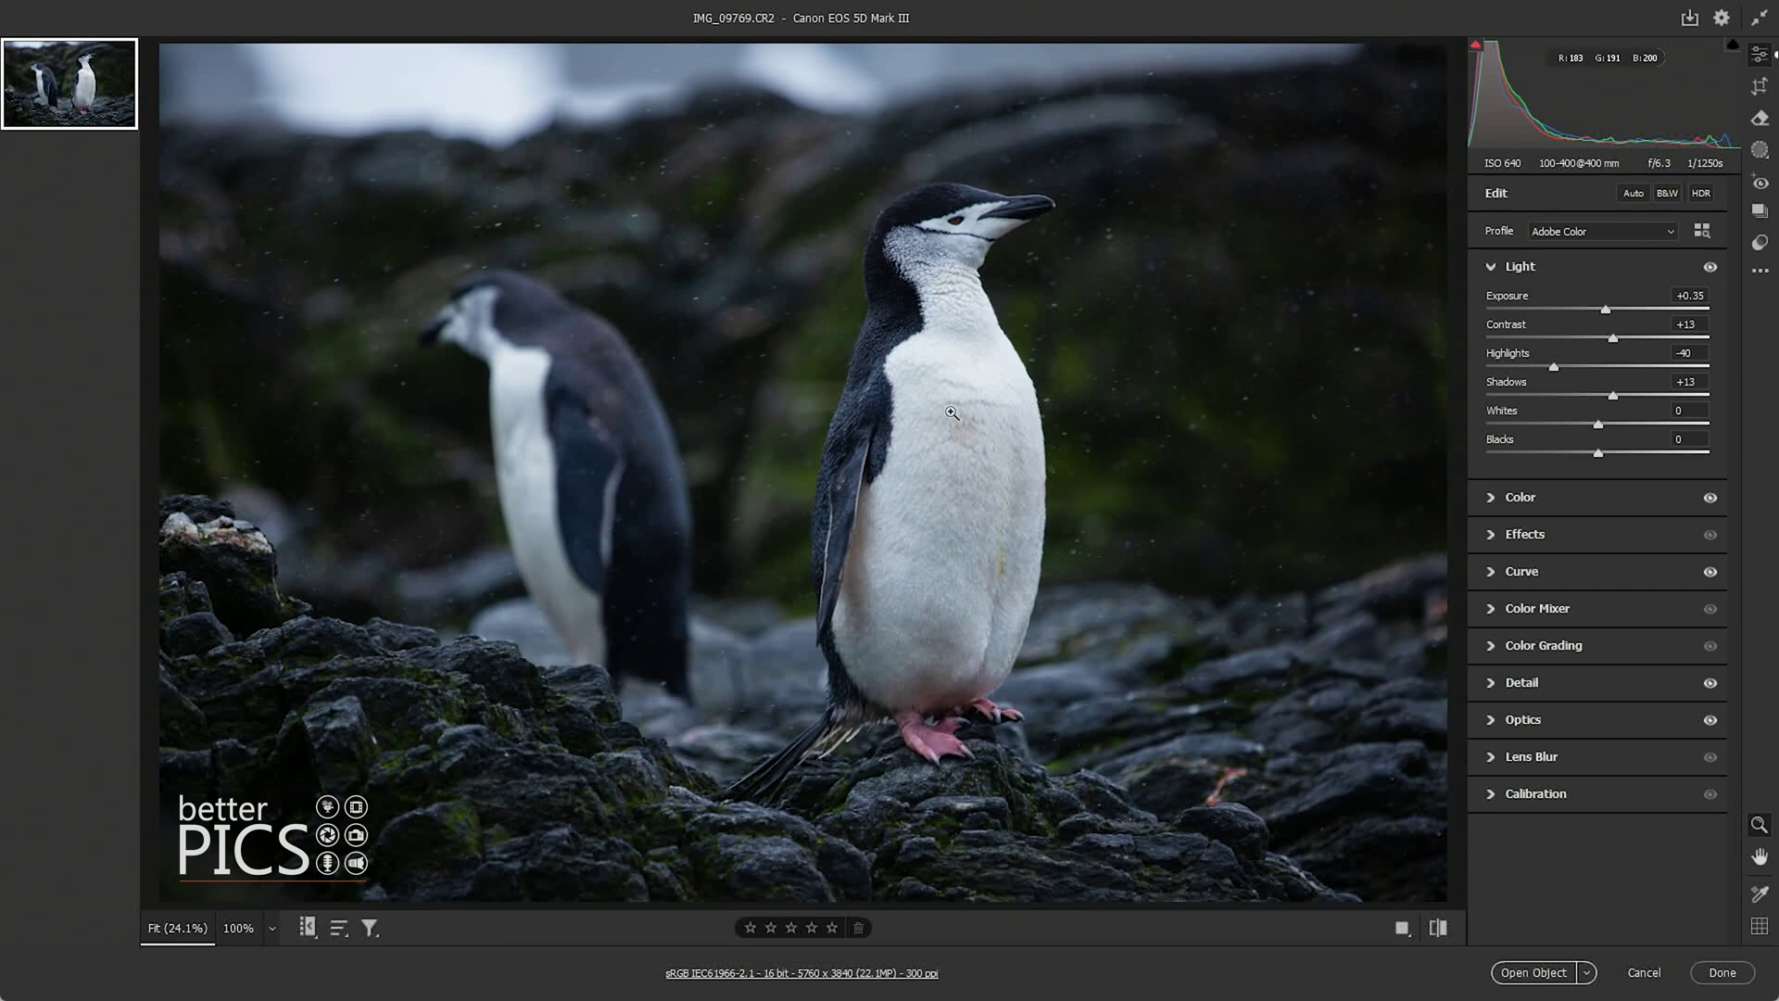
pyautogui.press('Return')
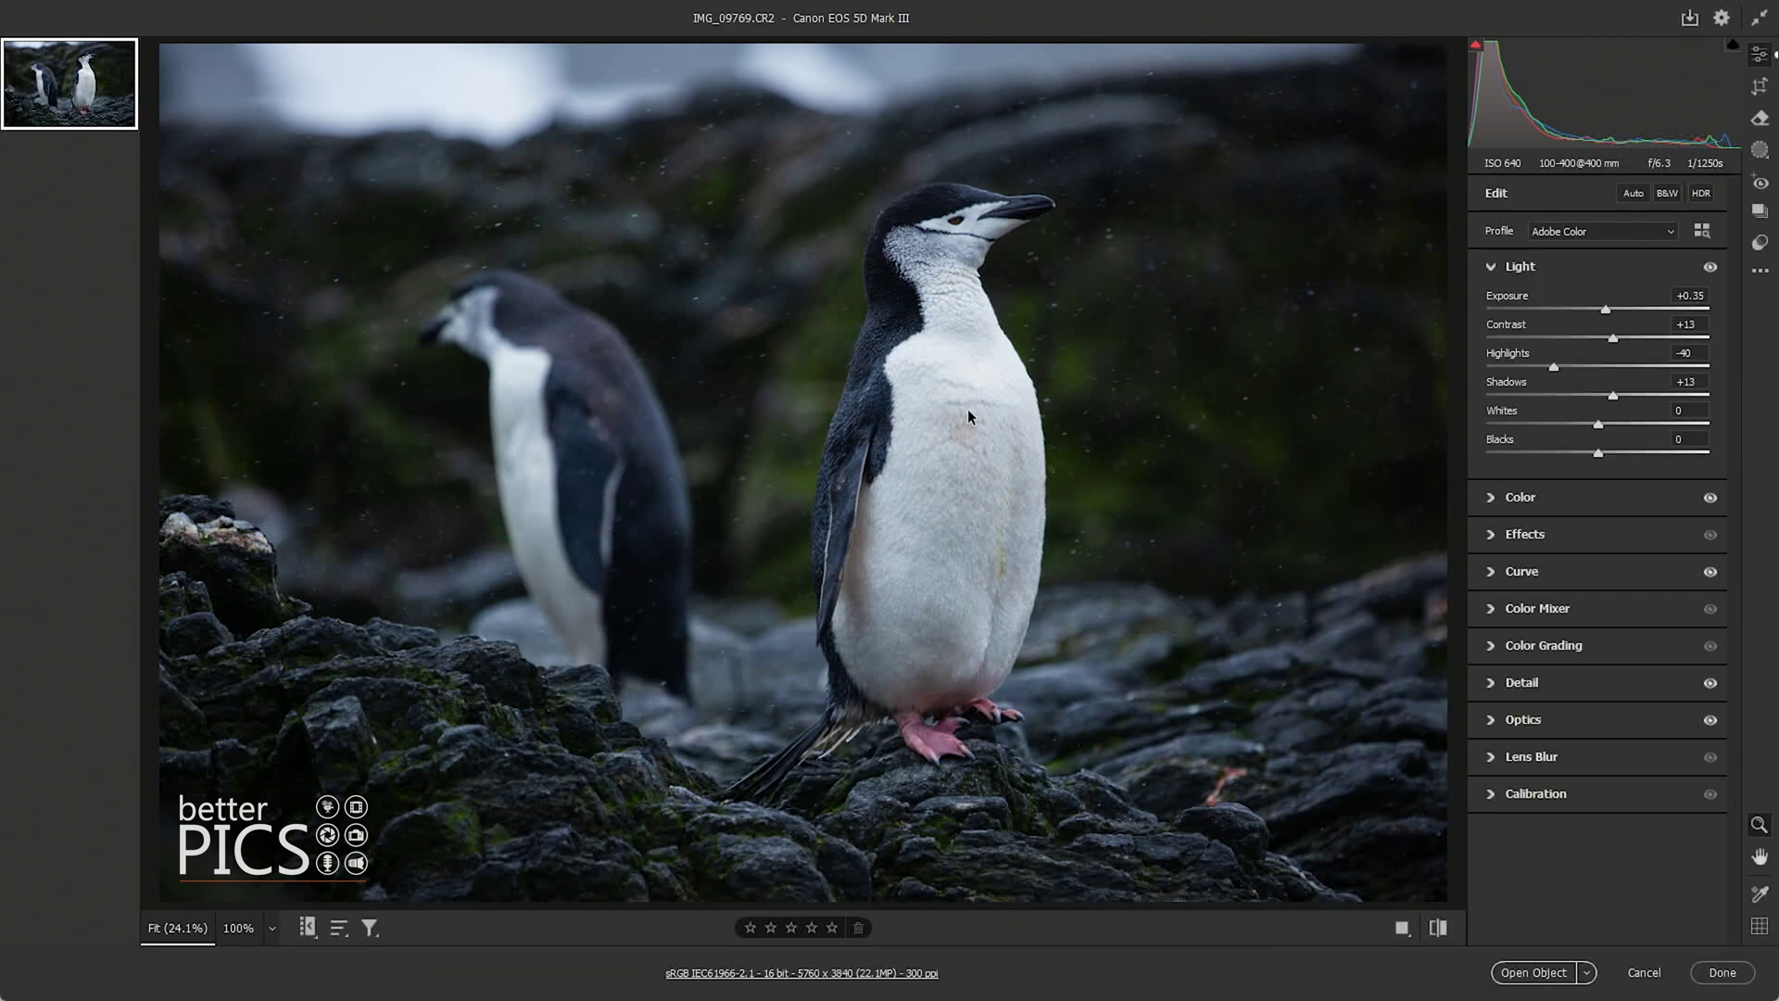